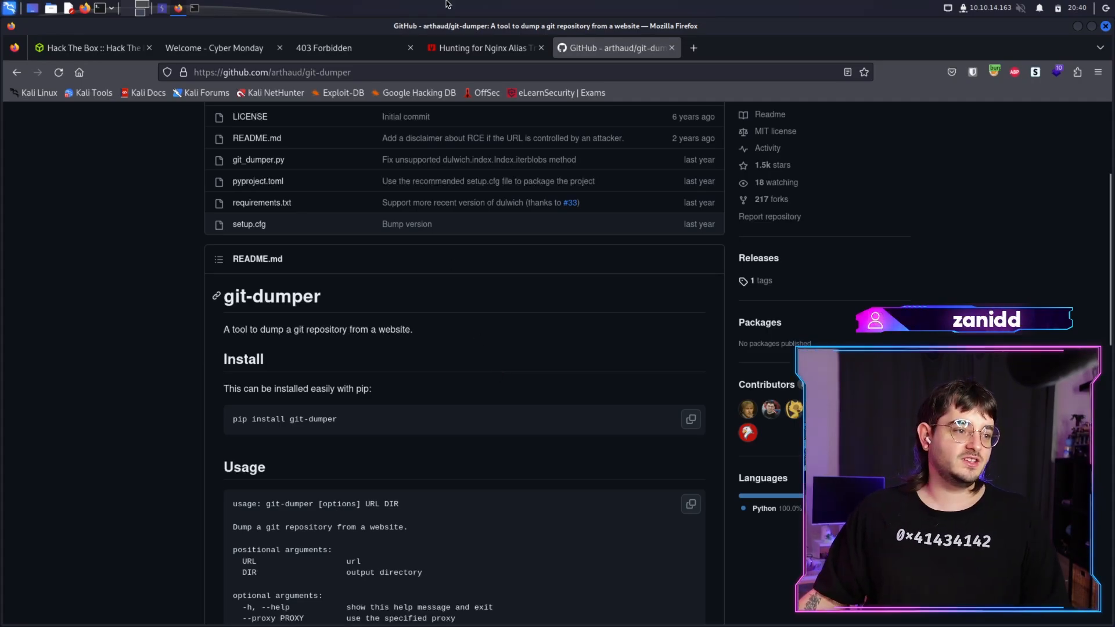
Bring the wfuzz results terminal forward over the 403 Forbidden browser page
{"action": "left_click", "coordinate": [333, 49]}
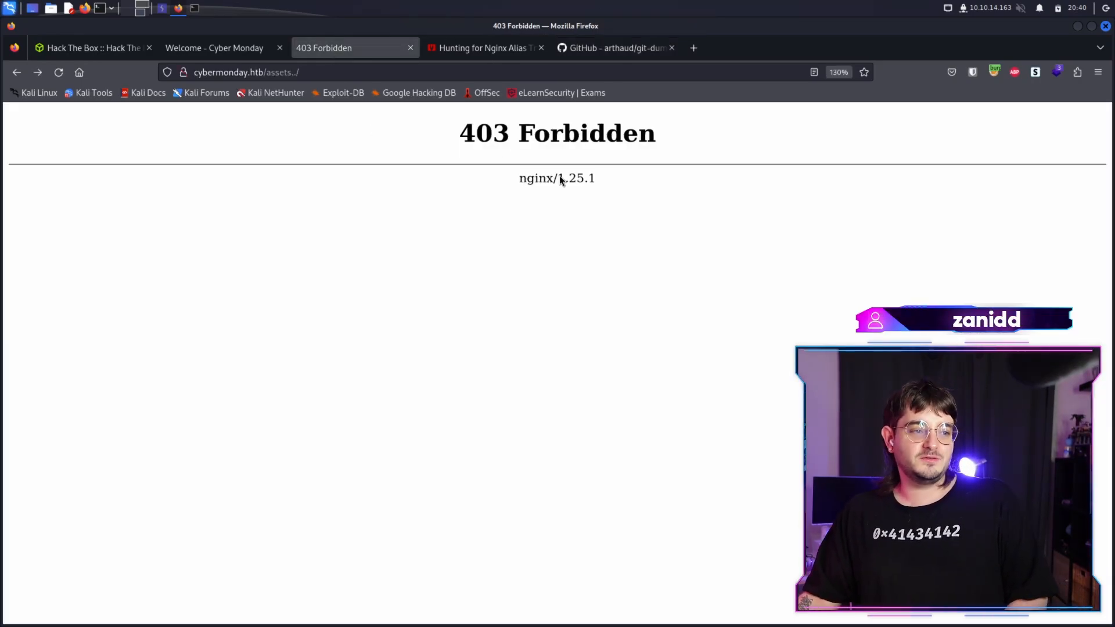
{"action": "left_click", "coordinate": [627, 48]}
{"action": "key", "text": "alt+Tab"}
{"action": "scroll", "coordinate": [208, 438], "scroll_direction": "up", "scroll_amount": 5}
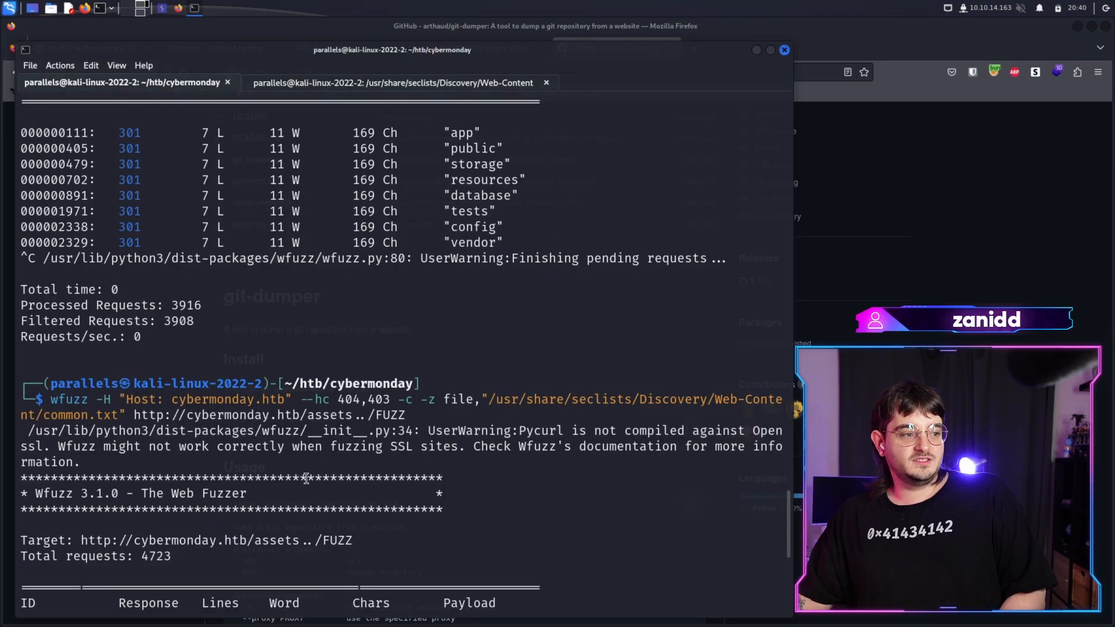
{"action": "scroll", "coordinate": [262, 435], "scroll_direction": "down", "scroll_amount": 5}
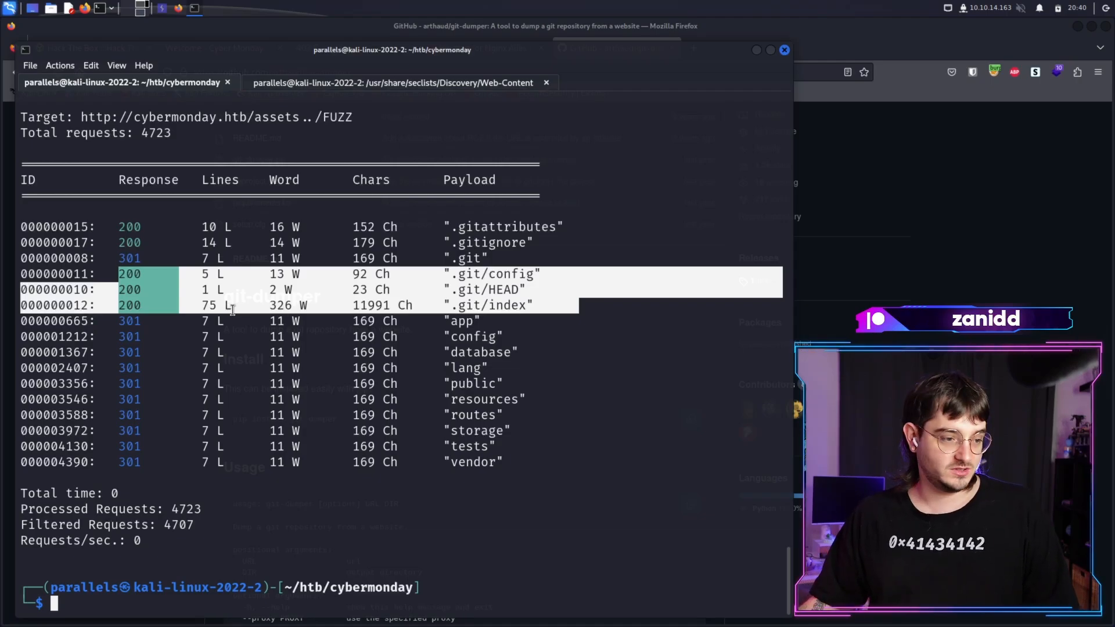
Highlight the exposed .git and .git/config result rows under cybermonday.htb/assets../
{"action": "left_click_drag", "start_coordinate": [493, 258], "coordinate": [399, 258]}
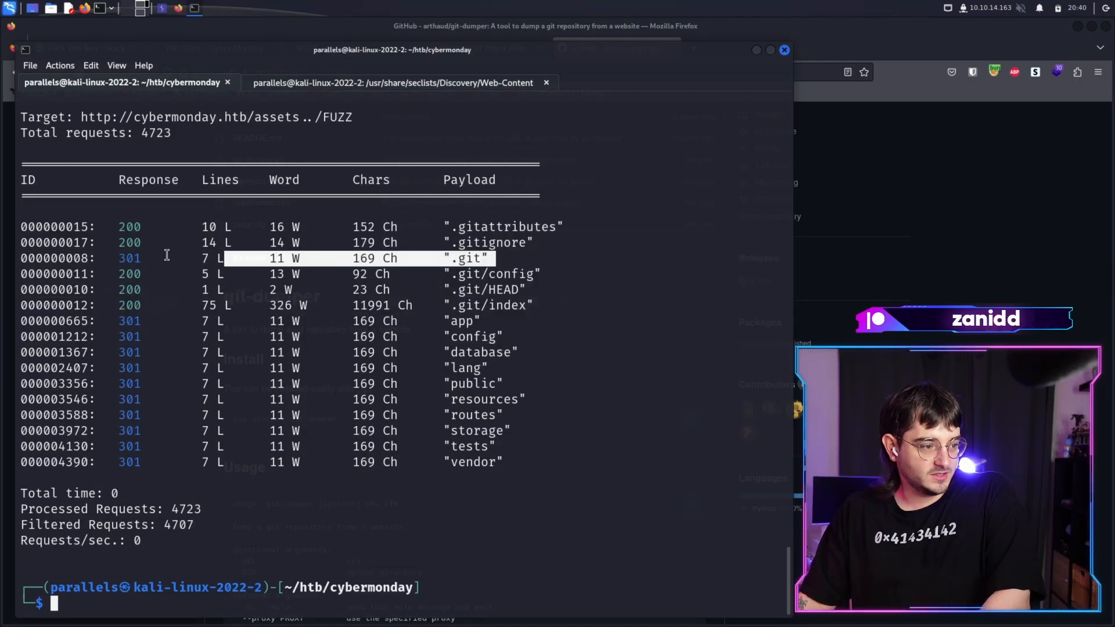
{"action": "left_click_drag", "start_coordinate": [493, 258], "coordinate": [419, 274]}
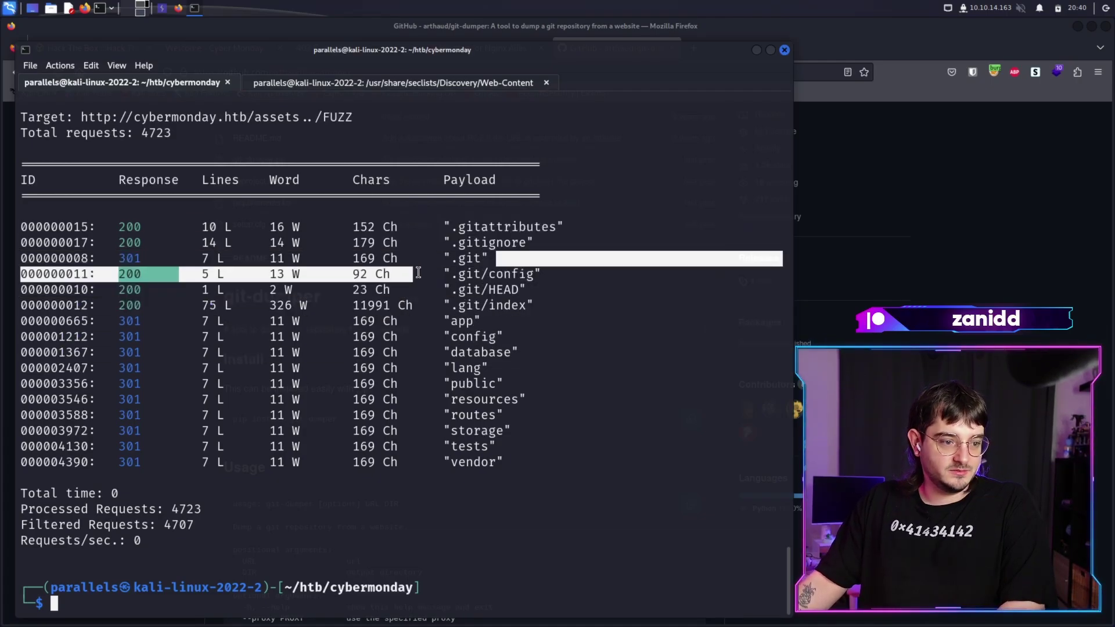
{"action": "left_click", "coordinate": [858, 288]}
{"action": "key", "text": "alt+Tab"}
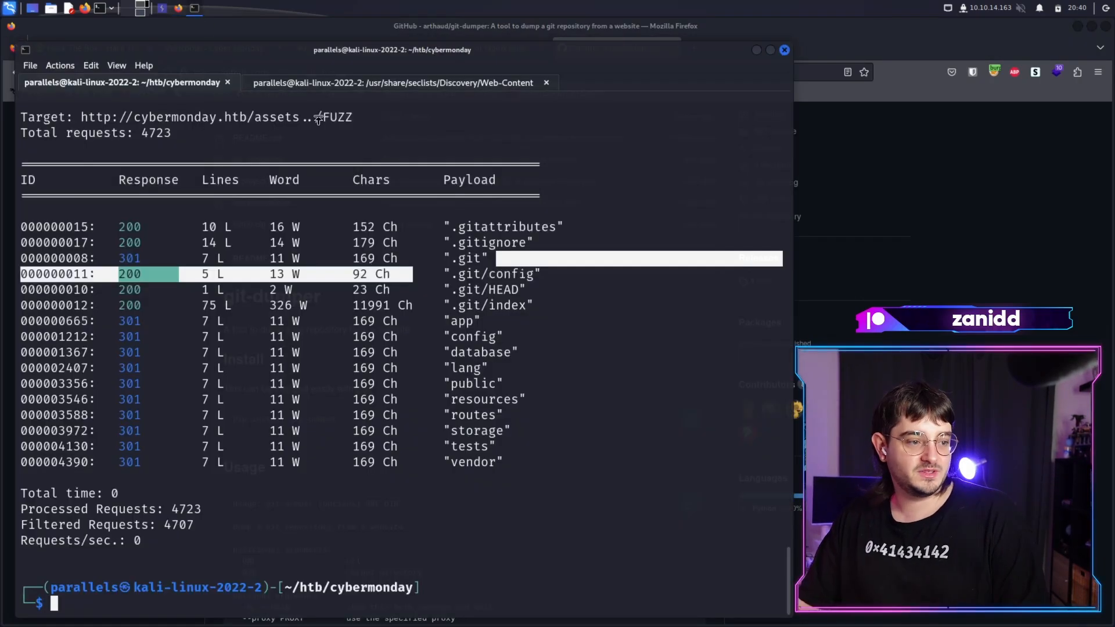
{"action": "type", "text": "git-dumper"}
Find git-dumper missing, then copy its pip install command from the GitHub README into the terminal
{"action": "key", "text": "Return"}
{"action": "left_click_drag", "start_coordinate": [279, 42], "coordinate": [593, 36]}
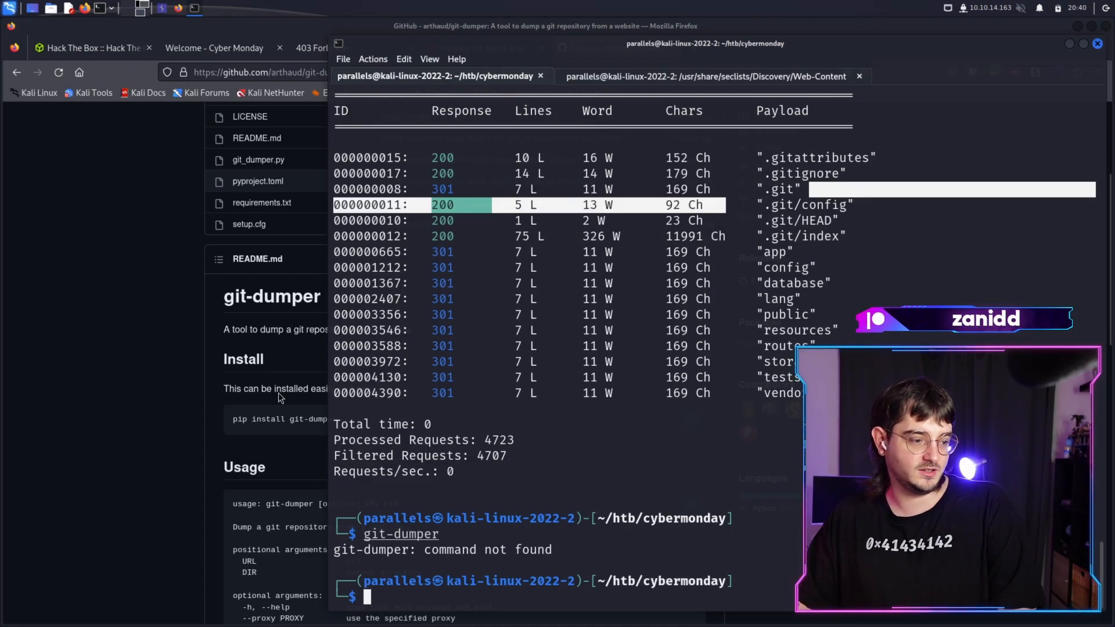
{"action": "left_click", "coordinate": [278, 393]}
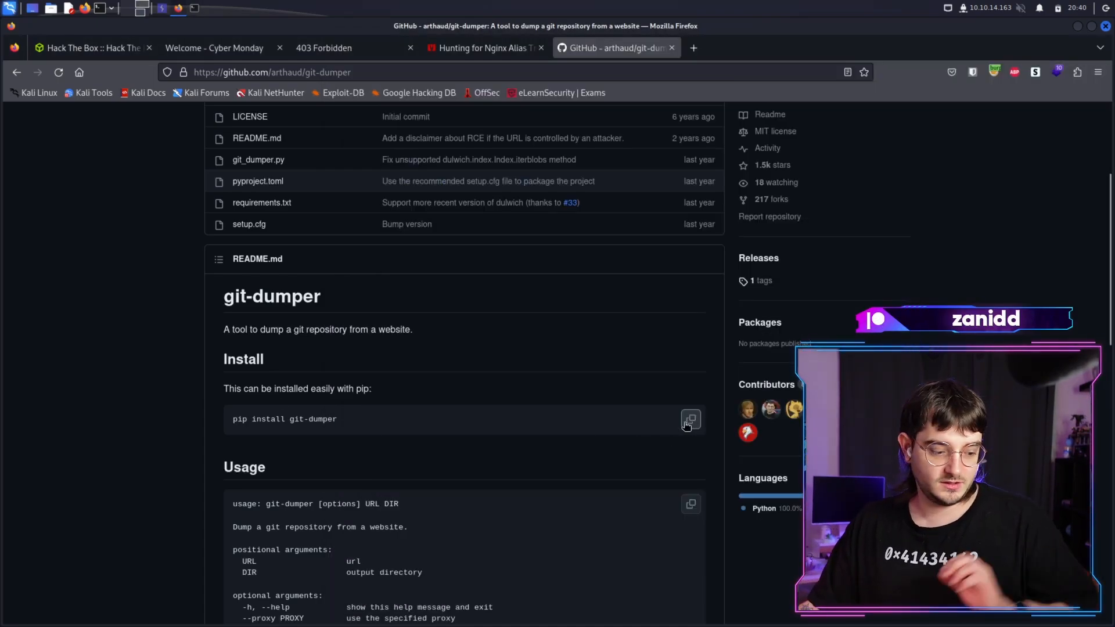
{"action": "key", "text": "alt+Tab"}
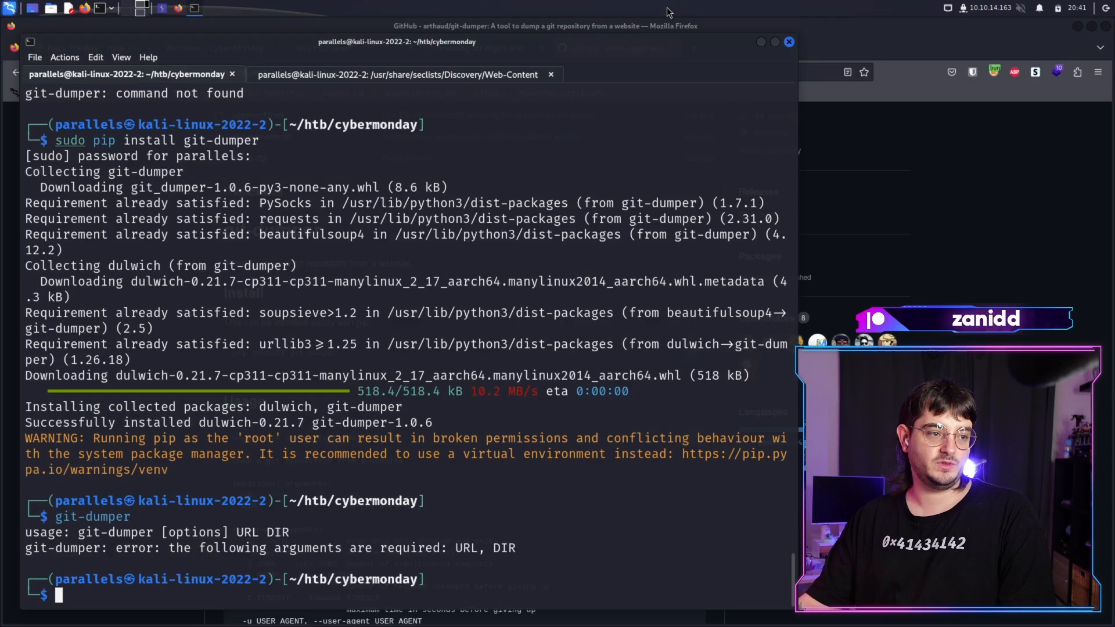
Copy the git-dumper example usage command from the README
{"action": "left_click", "coordinate": [971, 181]}
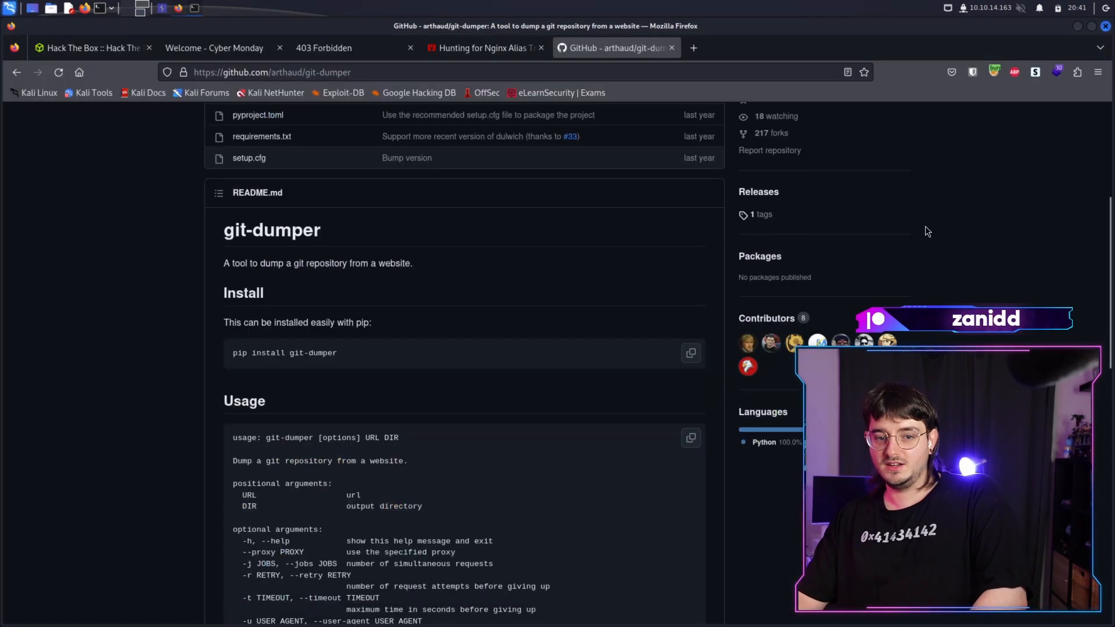
{"action": "scroll", "coordinate": [462, 387], "scroll_direction": "down", "scroll_amount": 3}
{"action": "scroll", "coordinate": [329, 307], "scroll_direction": "down", "scroll_amount": 2}
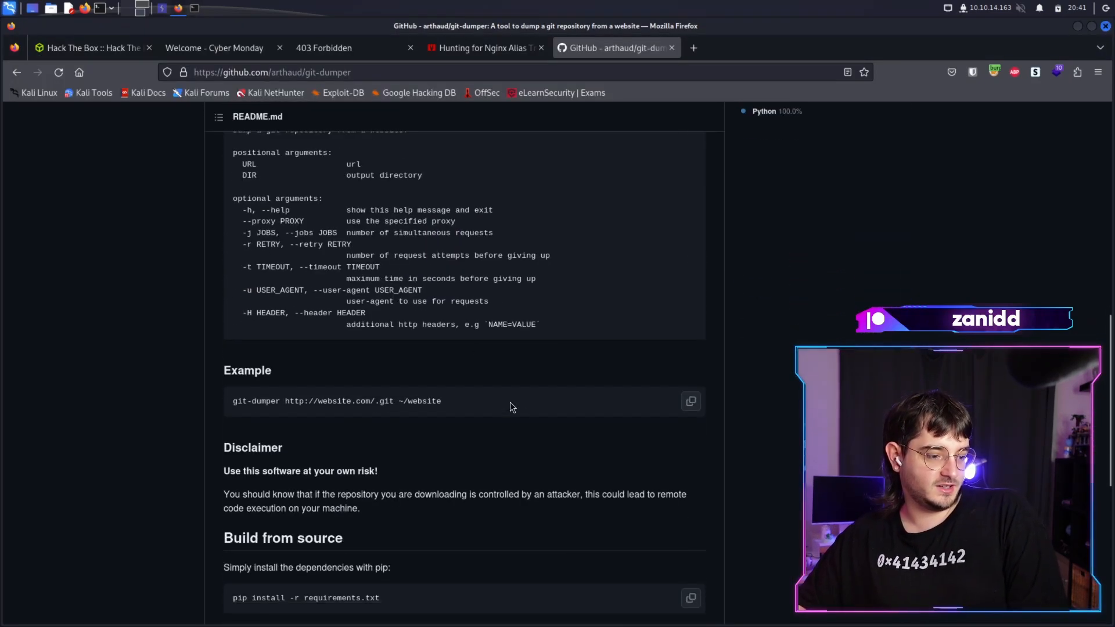
{"action": "left_click", "coordinate": [693, 402]}
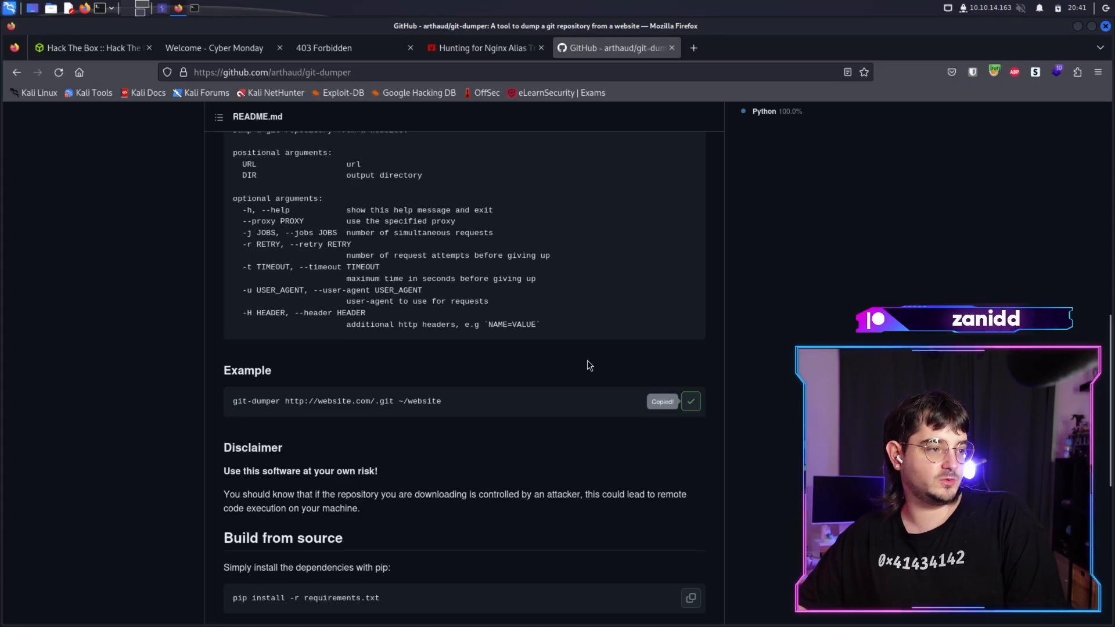
{"action": "key", "text": "alt+Tab"}
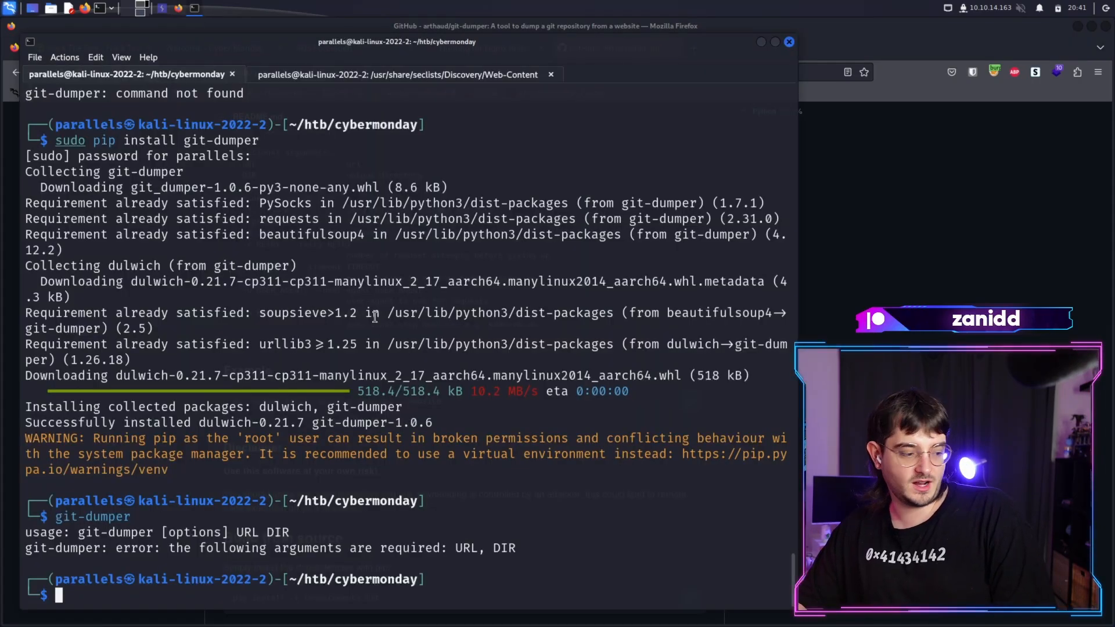
{"action": "key", "text": "ctrl+shift+v"}
{"action": "key", "text": "Left"}
{"action": "key", "text": "Left"}
{"action": "key", "text": "Left"}
{"action": "key", "text": "Left"}
{"action": "key", "text": "Left"}
{"action": "key", "text": "Left"}
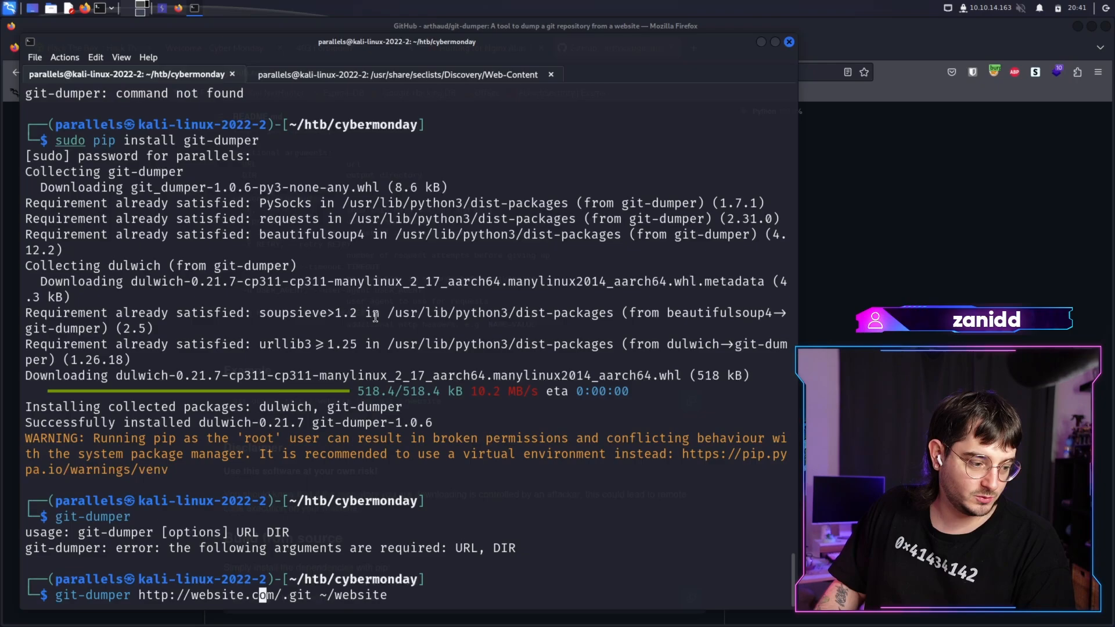
{"action": "key", "text": "BackSpace"}
{"action": "key", "text": "BackSpace"}
{"action": "key", "text": "BackSpace"}
{"action": "key", "text": "BackSpace"}
{"action": "key", "text": "BackSpace"}
{"action": "key", "text": "BackSpace"}
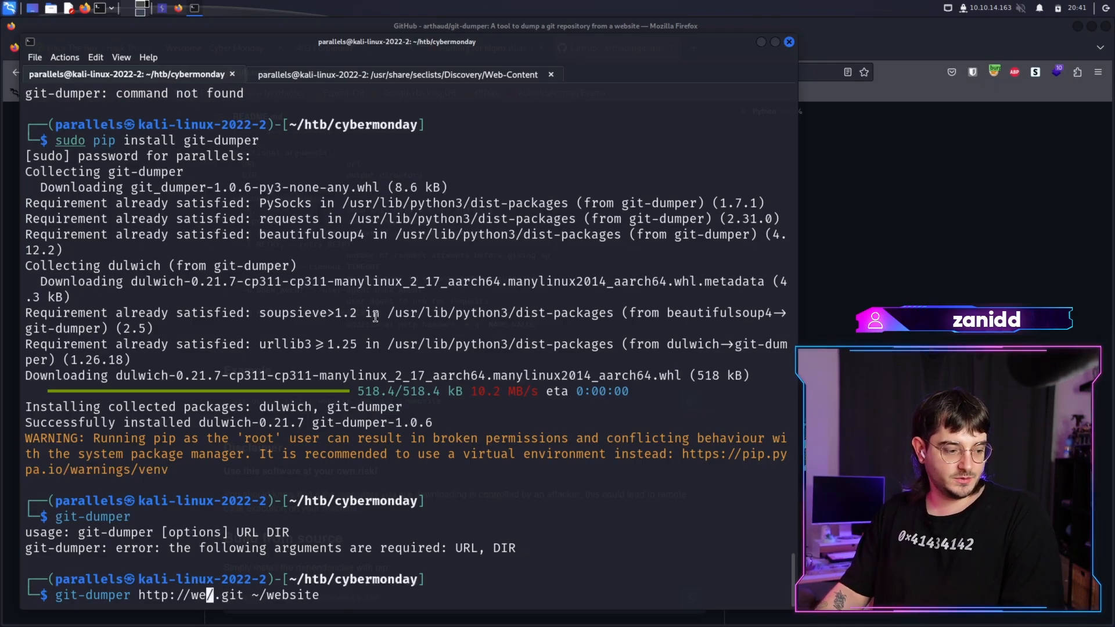
{"action": "key", "text": "BackSpace"}
{"action": "type", "text": "cybermona"}
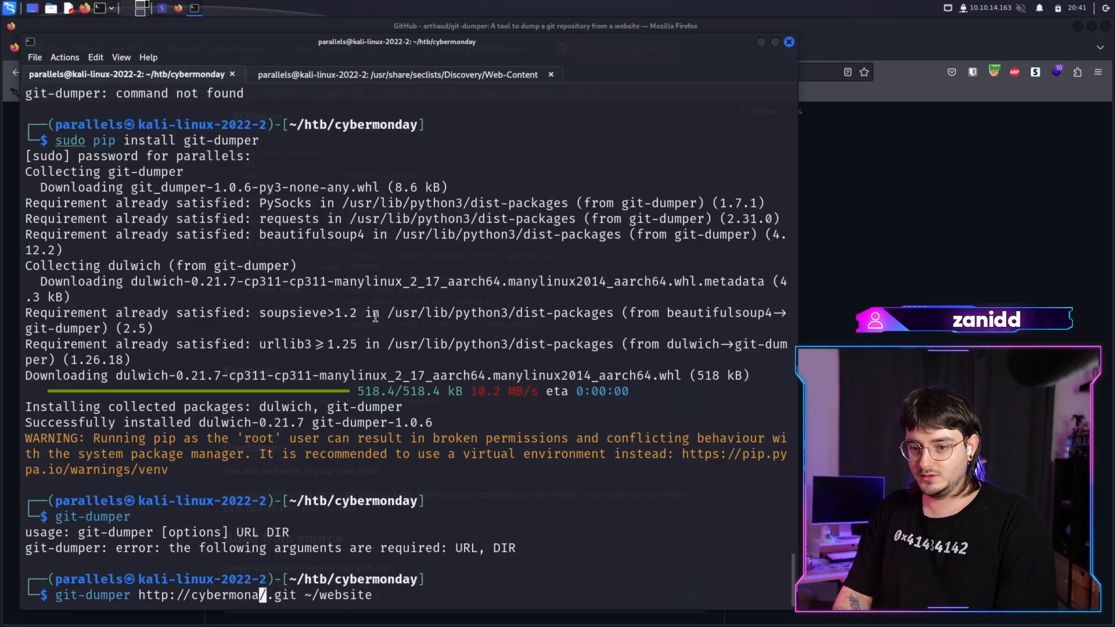
{"action": "type", "text": "day.htb"}
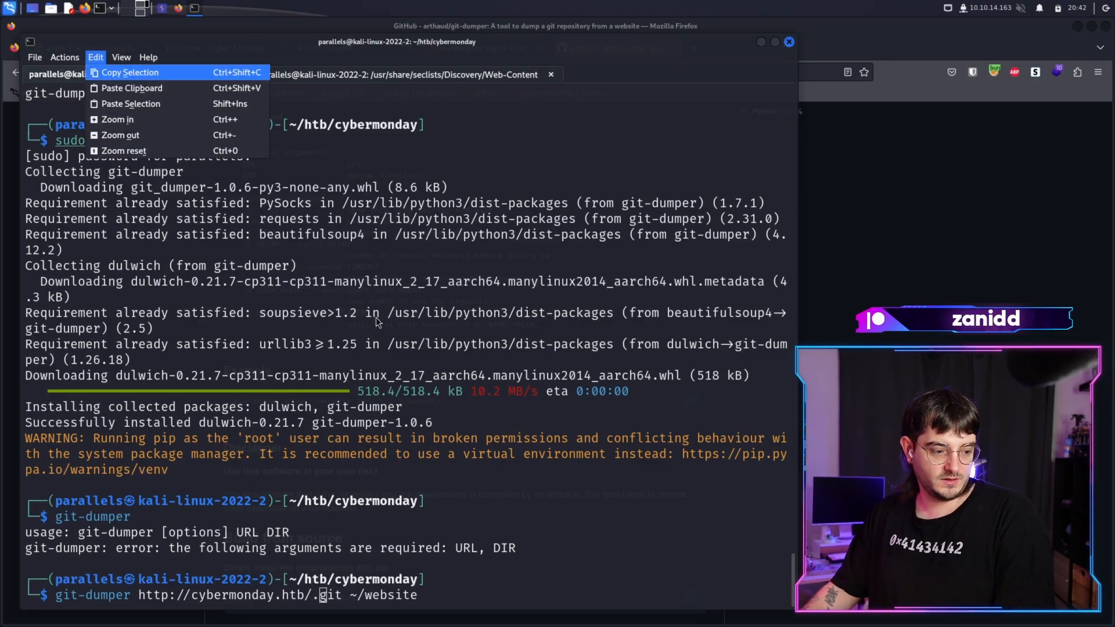
{"action": "key", "text": "Delete"}
{"action": "key", "text": "Delete"}
{"action": "key", "text": "Delete"}
{"action": "key", "text": "BackSpace"}
{"action": "type", "text": "assets"}
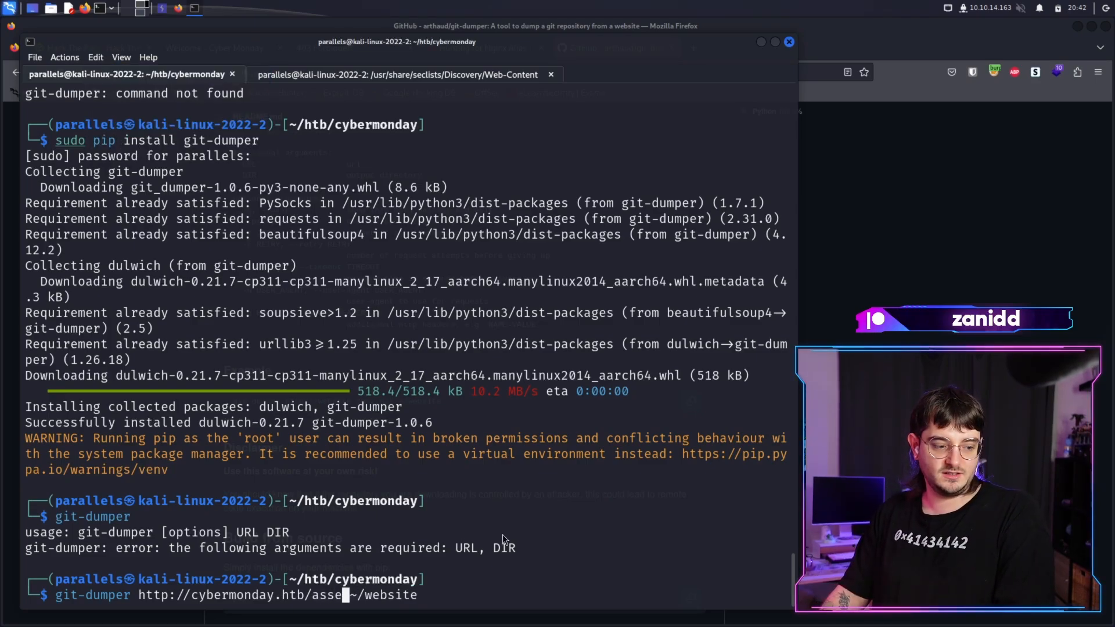
{"action": "type", "text": ".."}
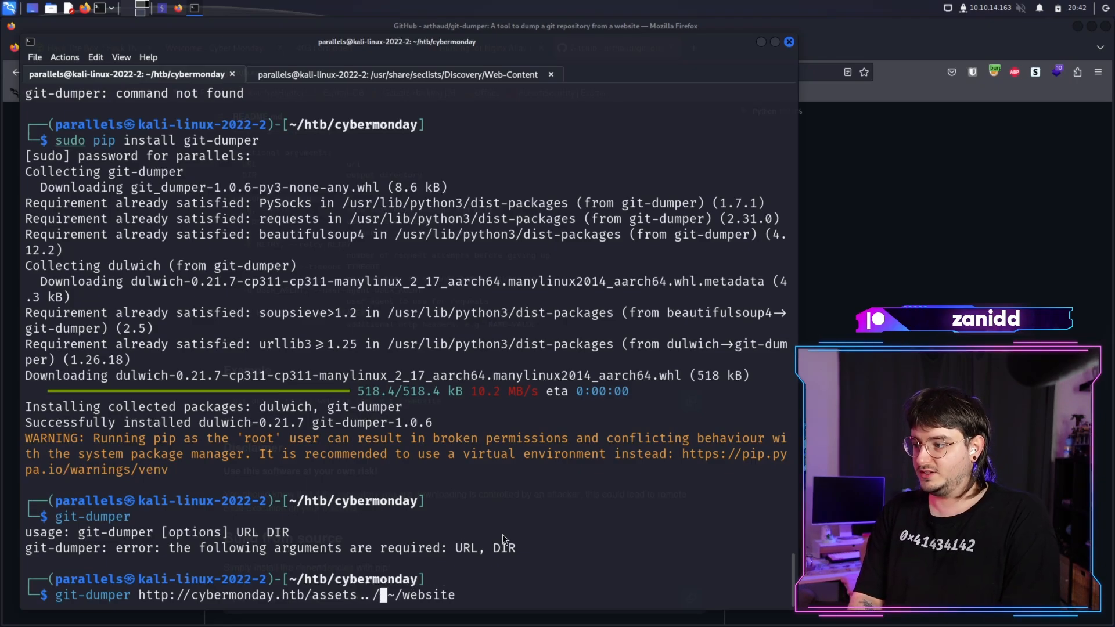
{"action": "type", "text": "/"}
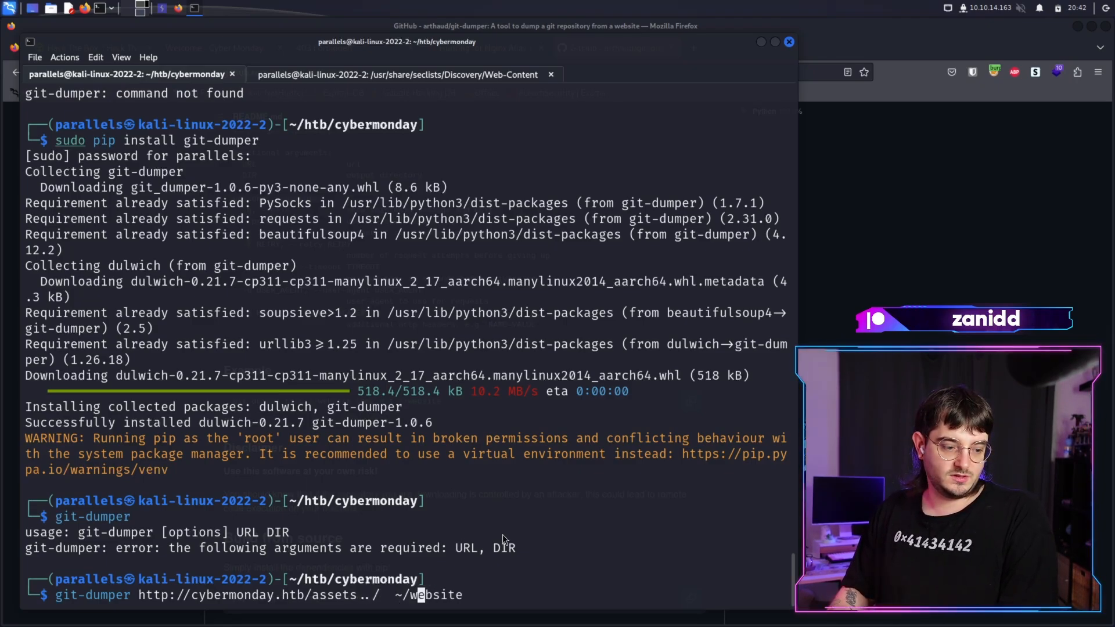
Set the output folder to website_git and run git-dumper against the exposed repository
{"action": "key", "text": "Right"}
{"action": "key", "text": "Right"}
{"action": "key", "text": "Right"}
{"action": "key", "text": "Left"}
{"action": "key", "text": "Left"}
{"action": "key", "text": "Delete"}
{"action": "key", "text": "BackSpace"}
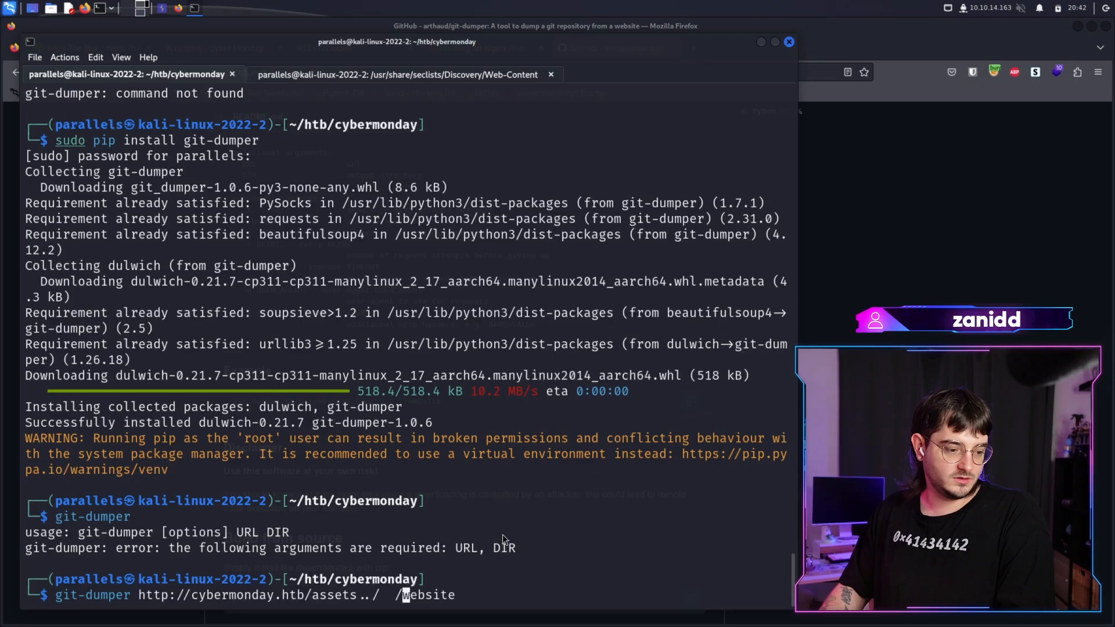
{"action": "key", "text": "End"}
{"action": "type", "text": "_git"}
{"action": "key", "text": "Return"}
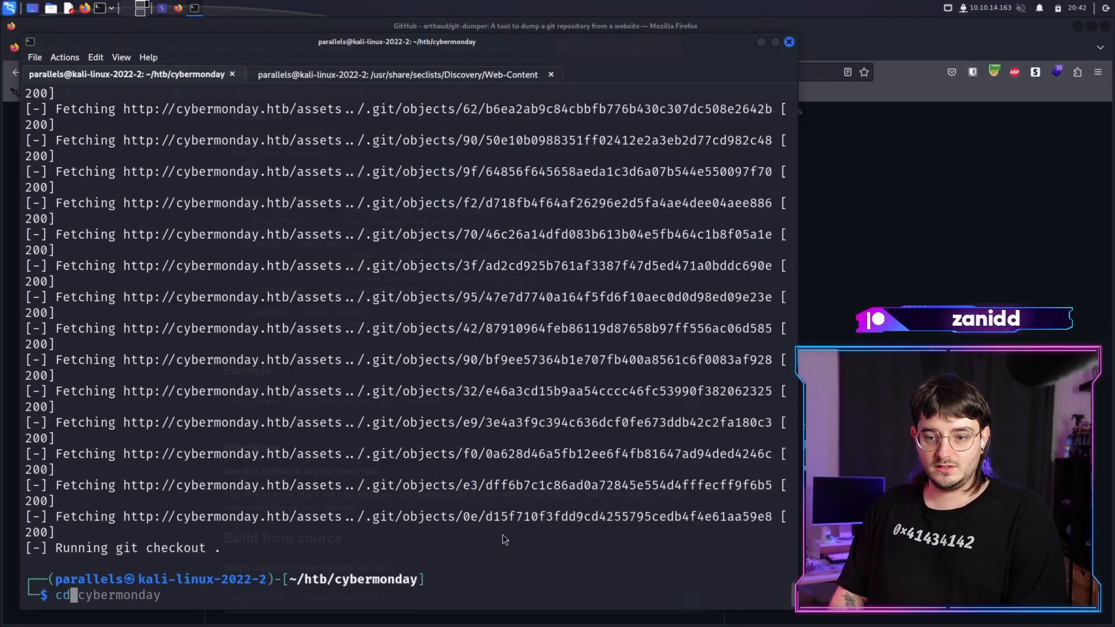
{"action": "type", "text": " website_git"}
Enter website_git, clear the screen and list the dumped Laravel project files
{"action": "key", "text": "Return"}
{"action": "type", "text": "clear"}
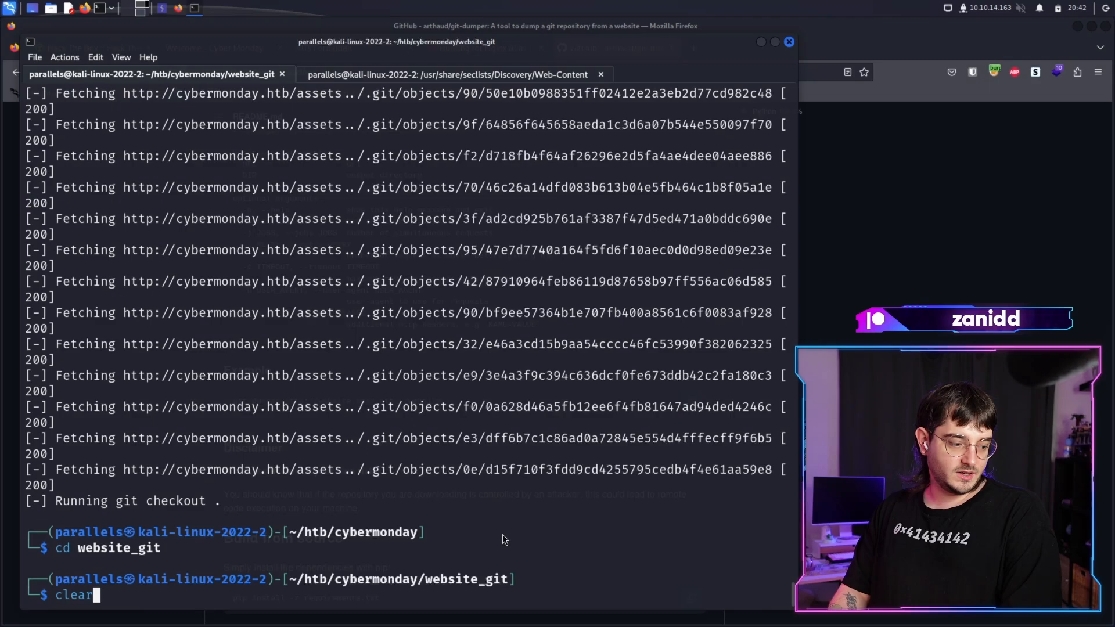
{"action": "key", "text": "Return"}
{"action": "type", "text": "ll"}
{"action": "key", "text": "Return"}
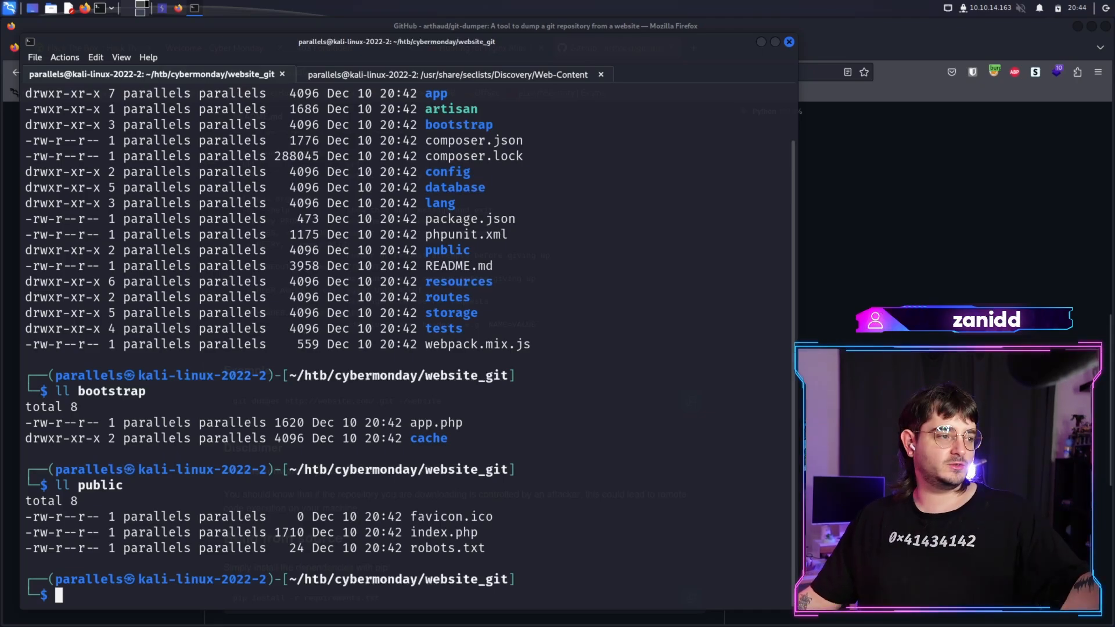
Launch Code - OSS on website_git, trust its authors and maximize the editor
{"action": "key", "text": "super"}
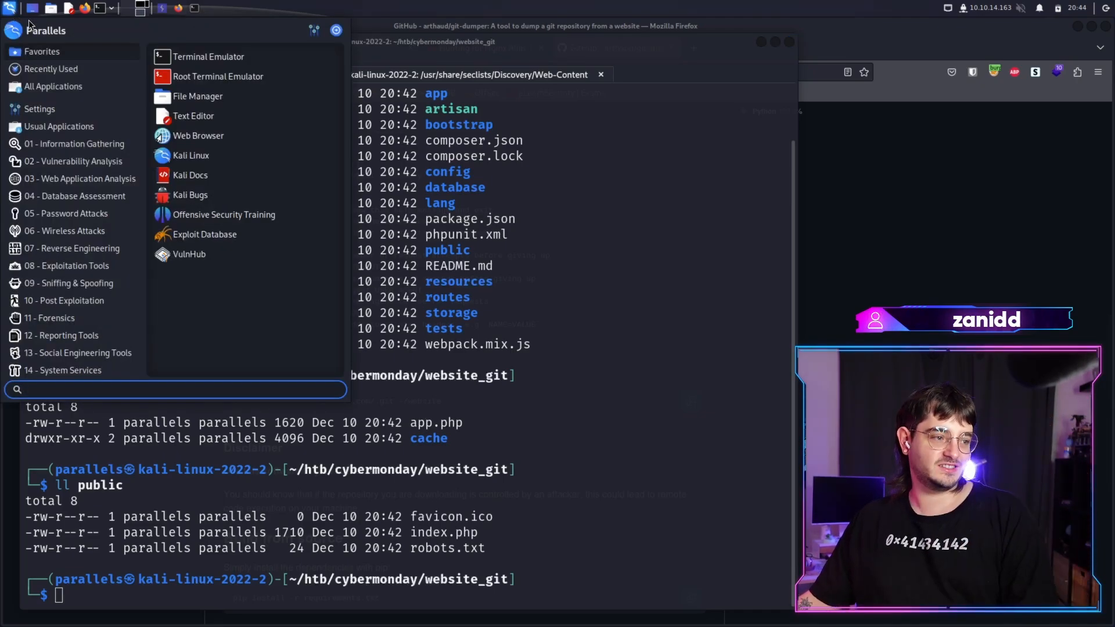
{"action": "type", "text": "code"}
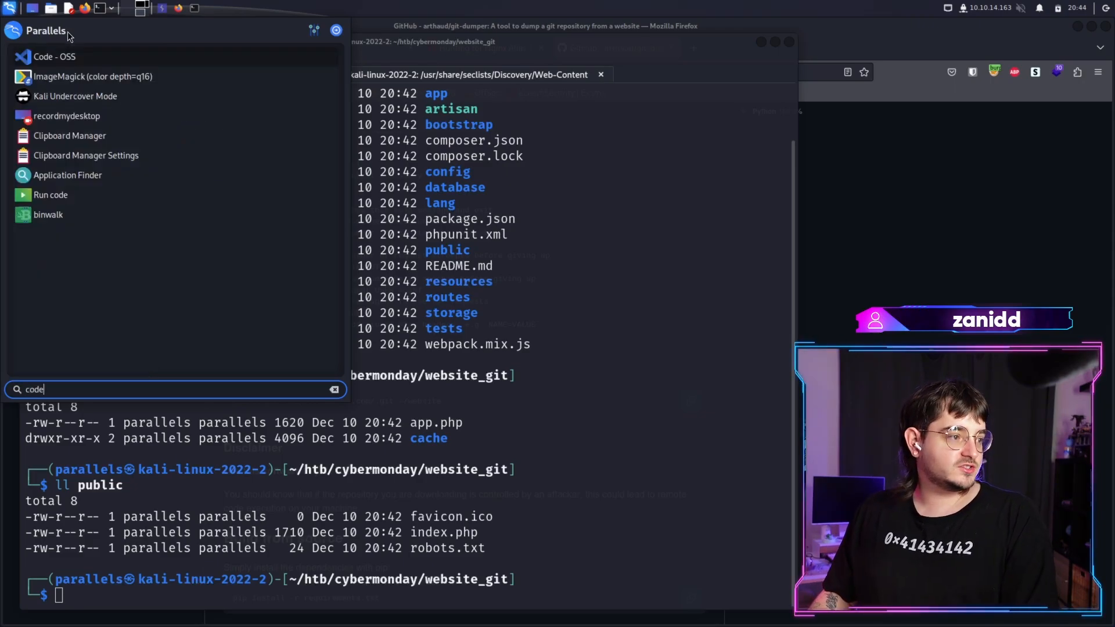
{"action": "left_click", "coordinate": [66, 58]}
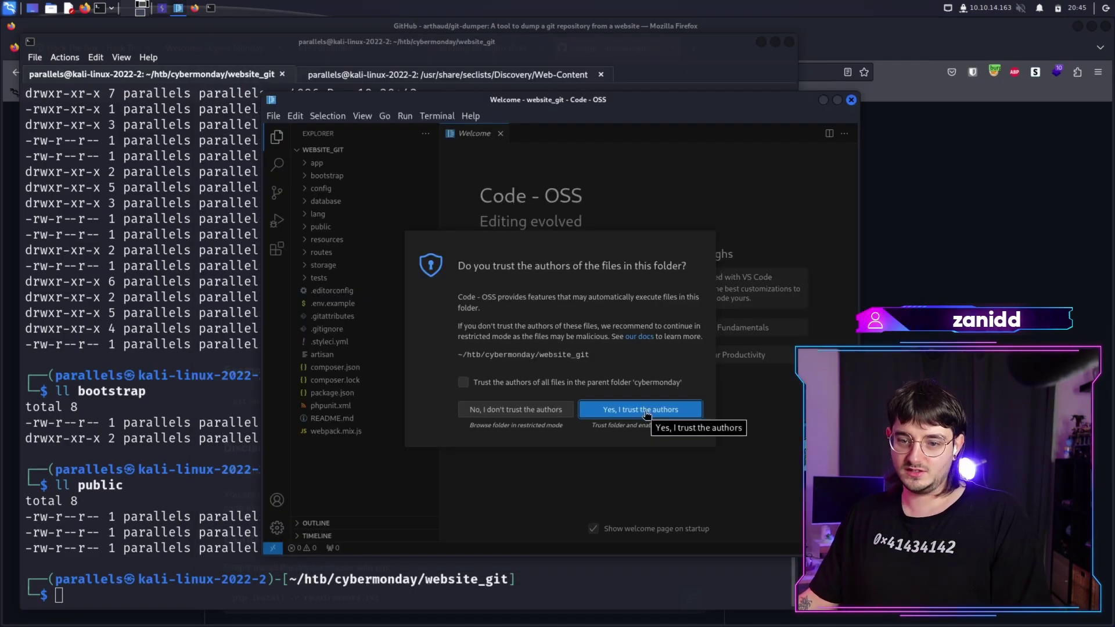
{"action": "left_click", "coordinate": [646, 412]}
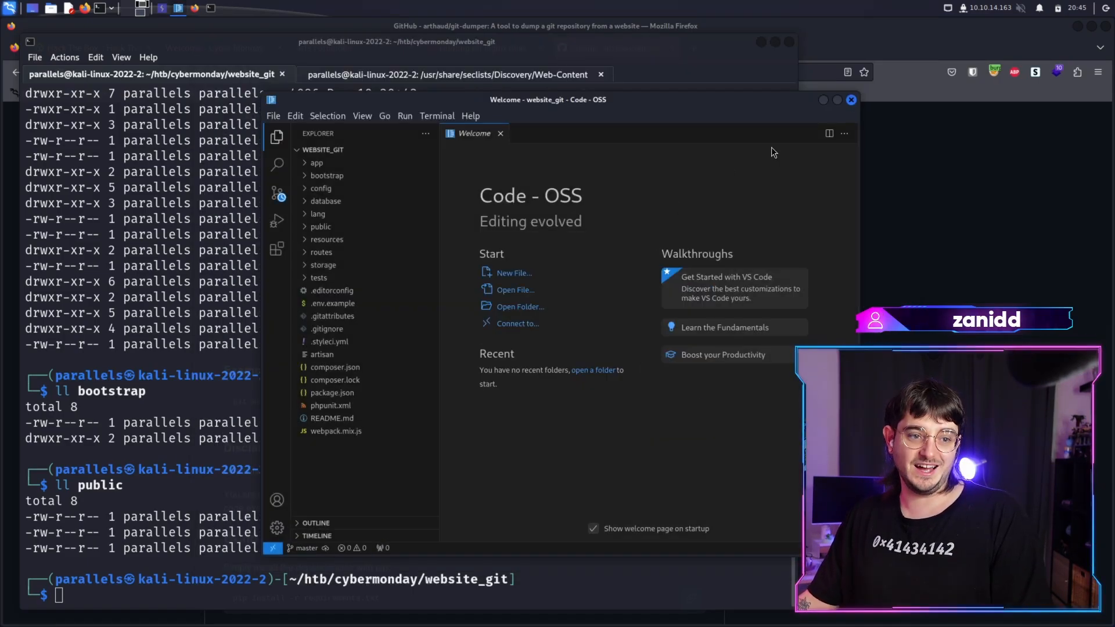
{"action": "left_click", "coordinate": [838, 101]}
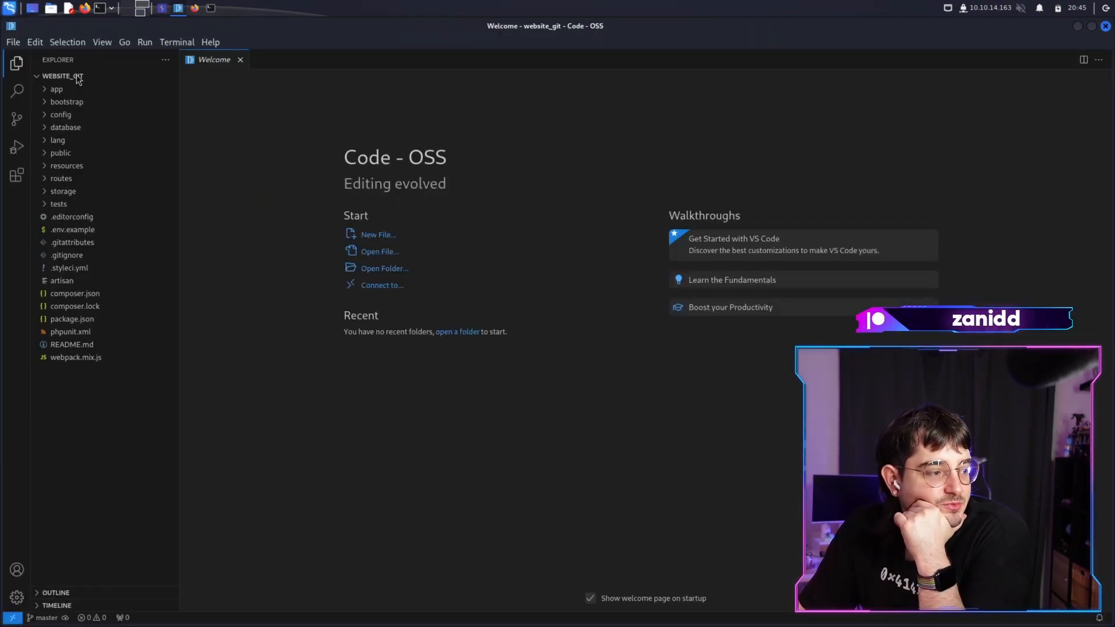
Open app/Console/Kernel.php, then routes/api.php from the Explorer
{"action": "left_click", "coordinate": [56, 88]}
{"action": "left_click", "coordinate": [68, 102]}
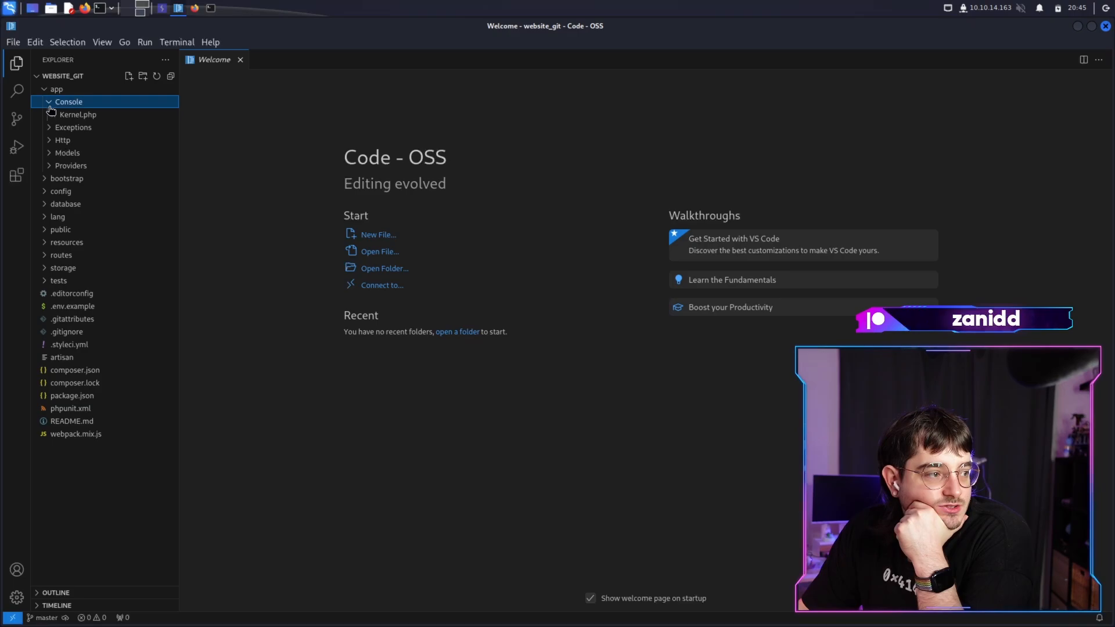
{"action": "left_click", "coordinate": [56, 89]}
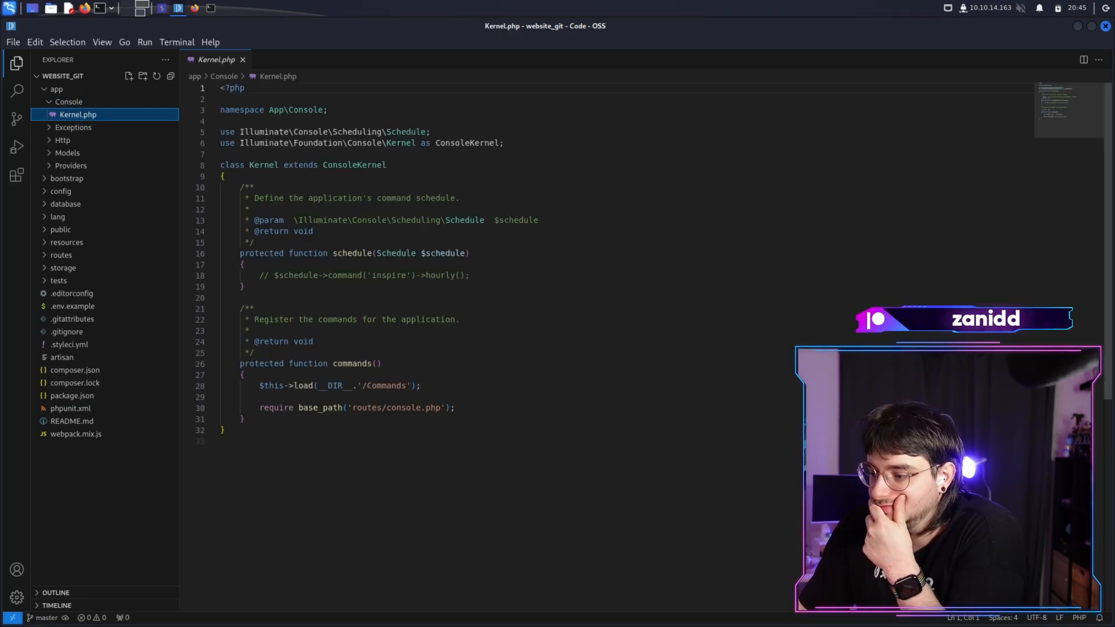
{"action": "left_click", "coordinate": [61, 177]}
{"action": "left_click", "coordinate": [68, 191]}
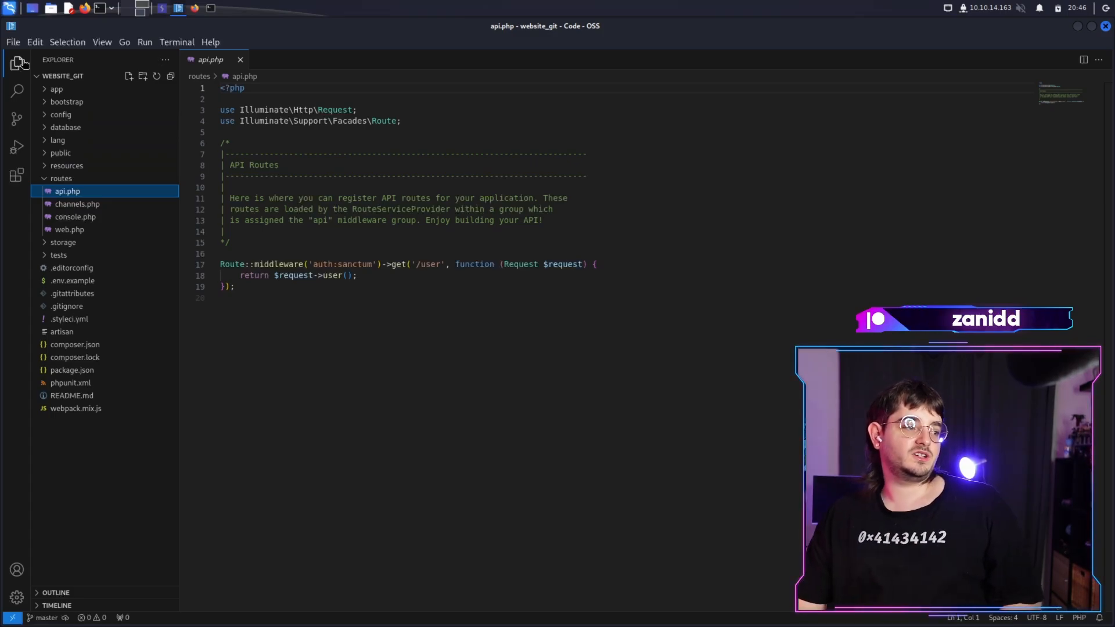
Enlarge the editor text via settings and select the API Routes description comment
{"action": "left_click", "coordinate": [17, 596]}
{"action": "left_click", "coordinate": [78, 547]}
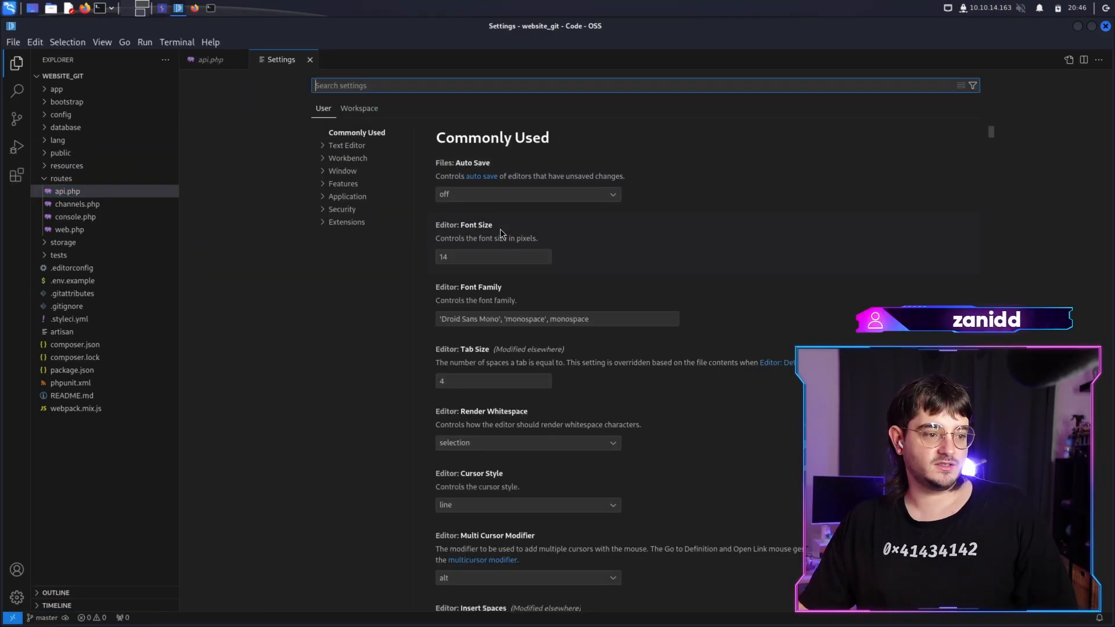
{"action": "left_click", "coordinate": [489, 256]}
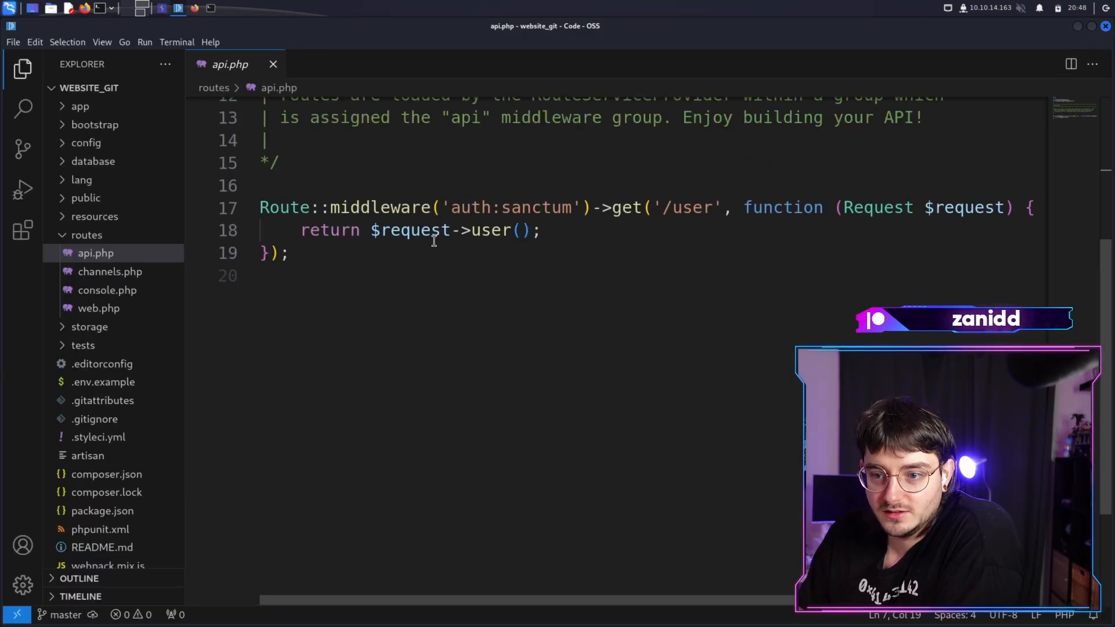
{"action": "scroll", "coordinate": [446, 208], "scroll_direction": "up", "scroll_amount": 3}
{"action": "scroll", "coordinate": [427, 219], "scroll_direction": "up", "scroll_amount": 2}
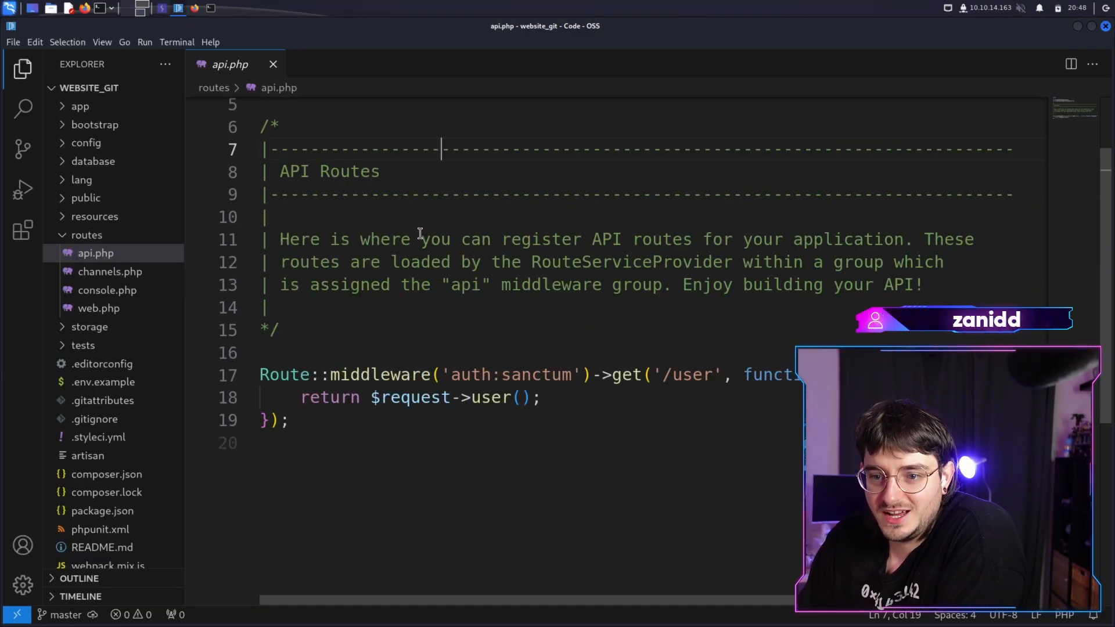
{"action": "left_click_drag", "start_coordinate": [321, 240], "coordinate": [558, 240]}
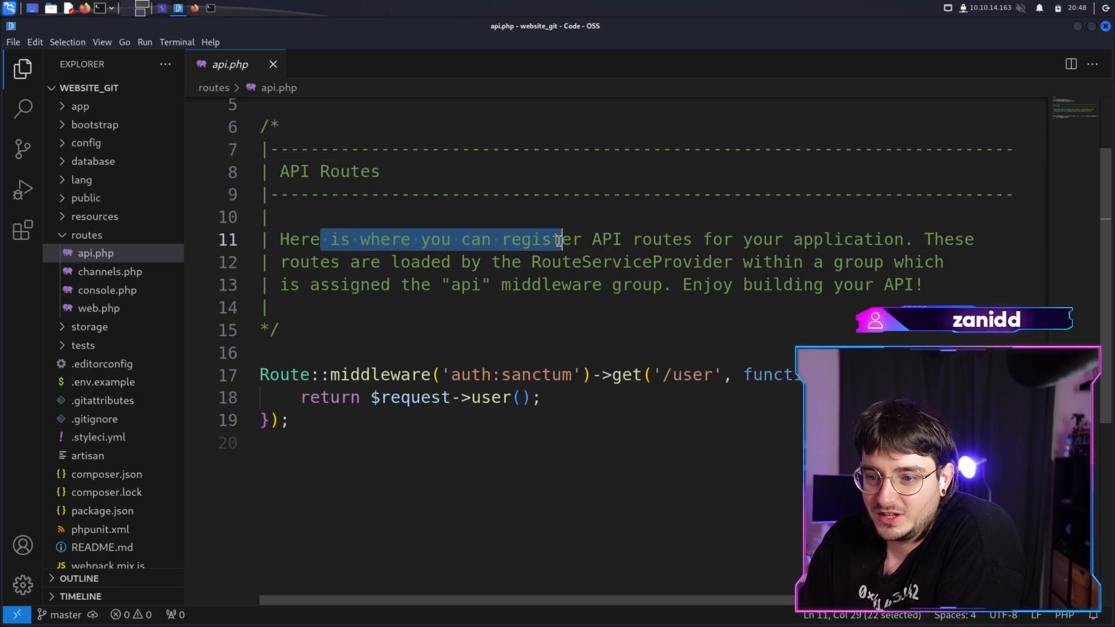
{"action": "mouse_move", "coordinate": [639, 235]}
{"action": "left_mouse_down"}
{"action": "mouse_move", "coordinate": [878, 237]}
{"action": "mouse_move", "coordinate": [836, 261]}
{"action": "mouse_move", "coordinate": [953, 277]}
{"action": "left_mouse_up"}
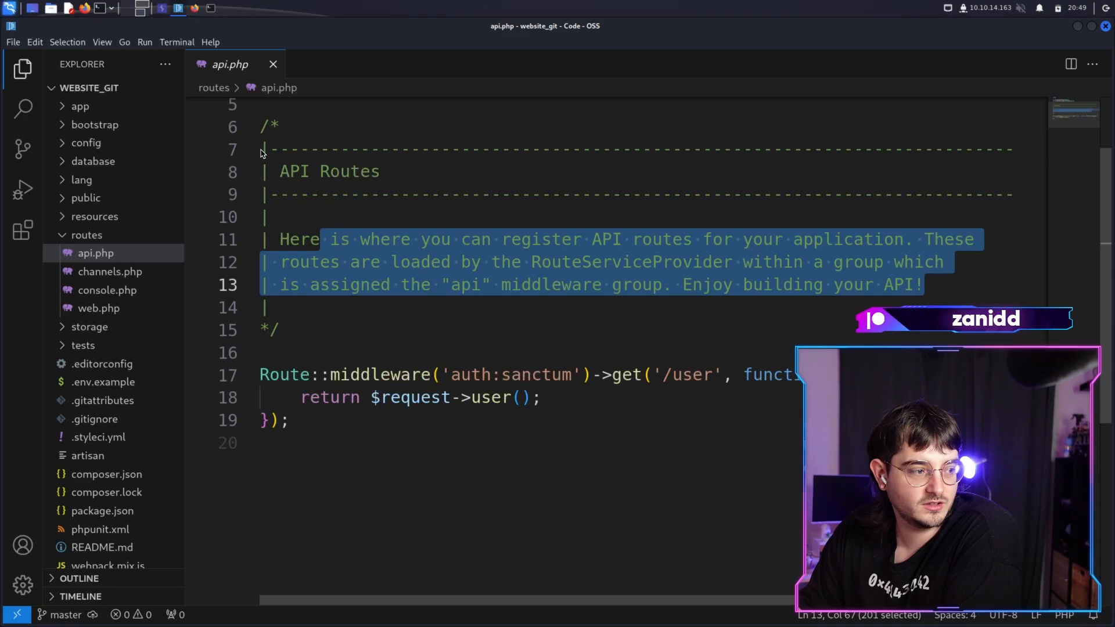
Open web.php, channels.php and api.php tabs, glance at the terminal's 404 response, return to web.php
{"action": "left_click", "coordinate": [98, 307]}
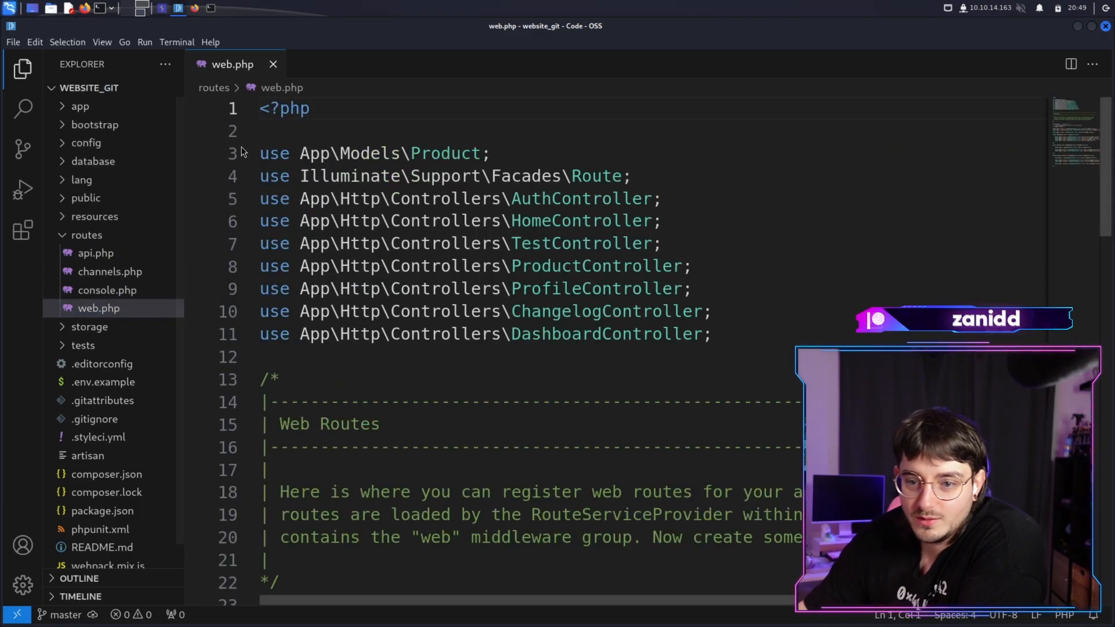
{"action": "mouse_move", "coordinate": [91, 155]}
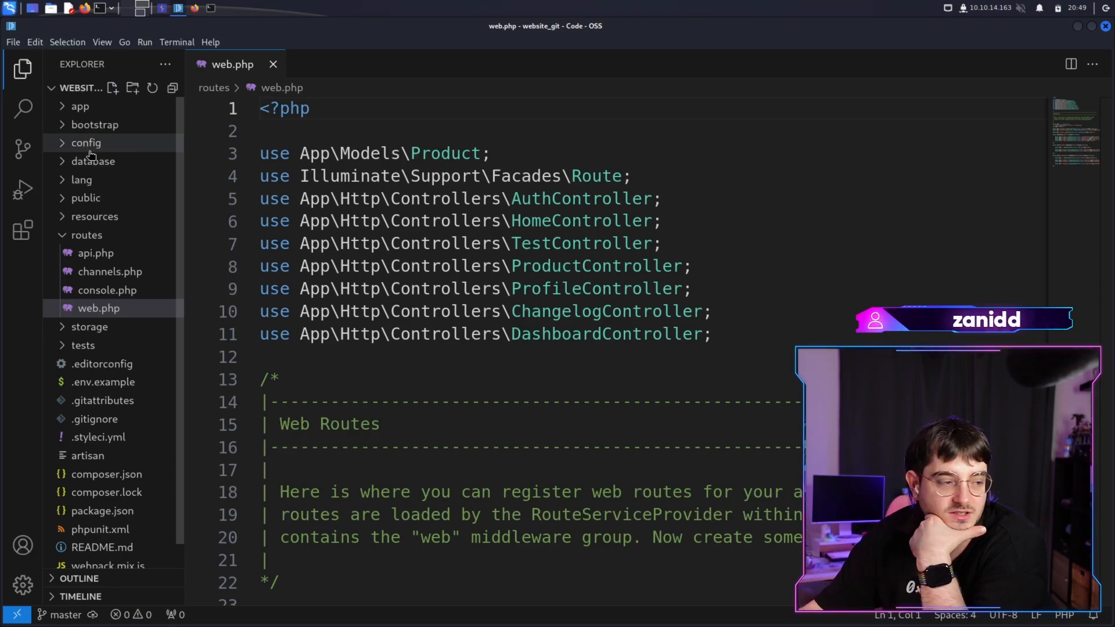
{"action": "left_click", "coordinate": [110, 271]}
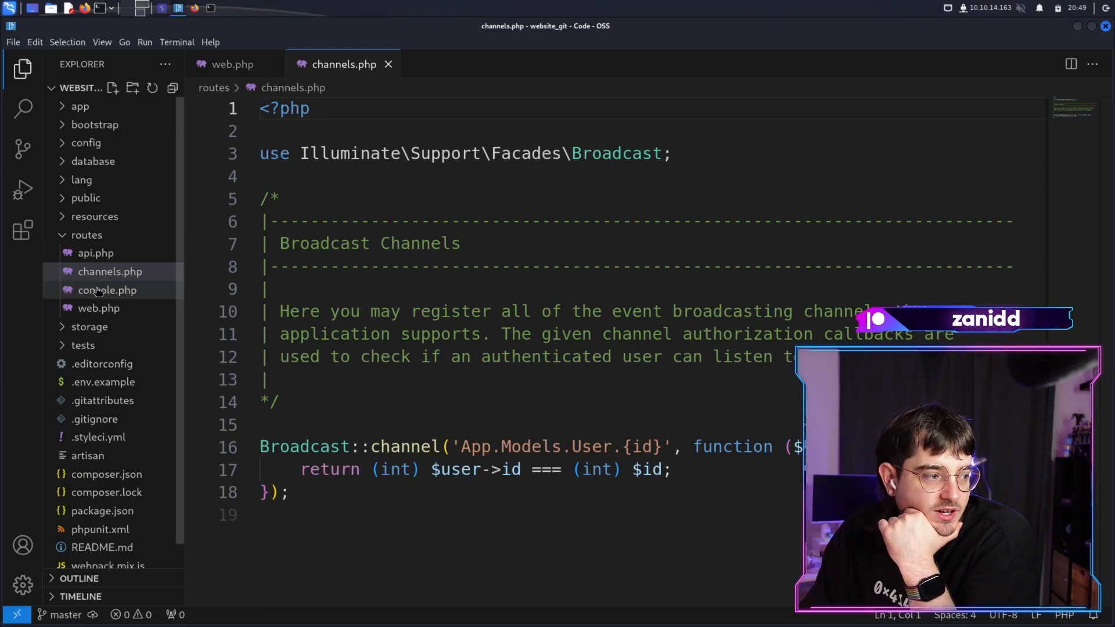
{"action": "left_click", "coordinate": [98, 309]}
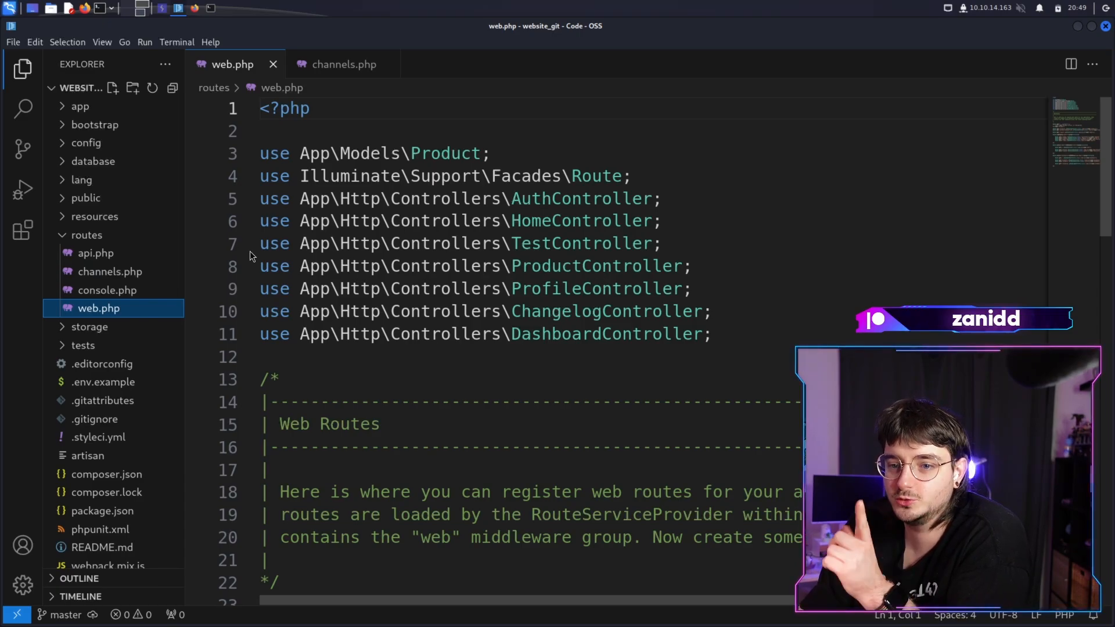
{"action": "left_click", "coordinate": [97, 252]}
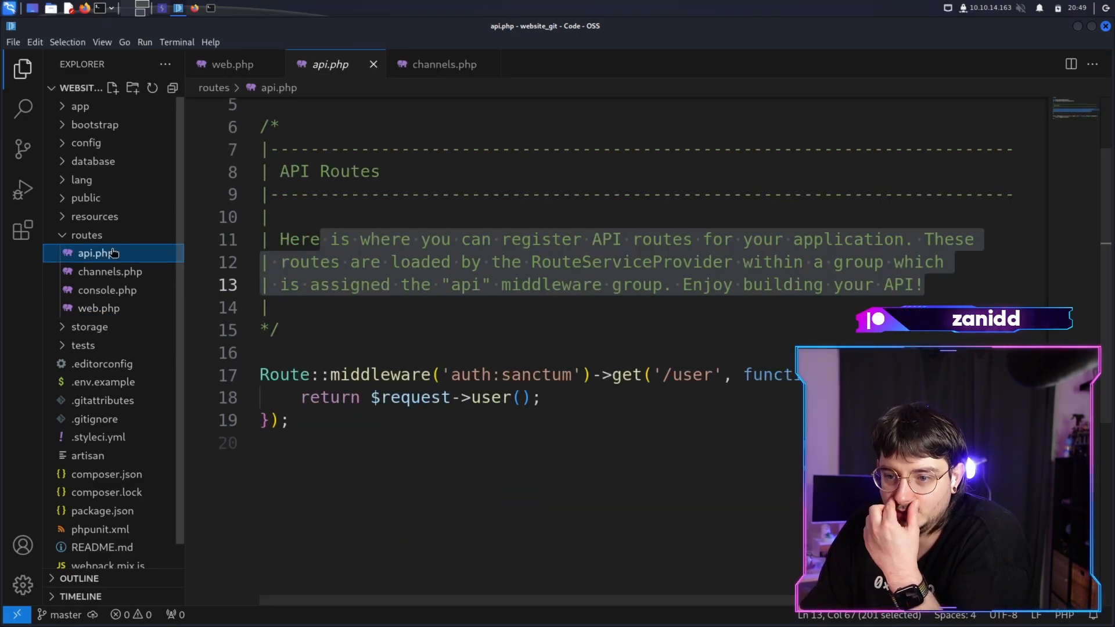
{"action": "scroll", "coordinate": [464, 301], "scroll_direction": "down", "scroll_amount": 3}
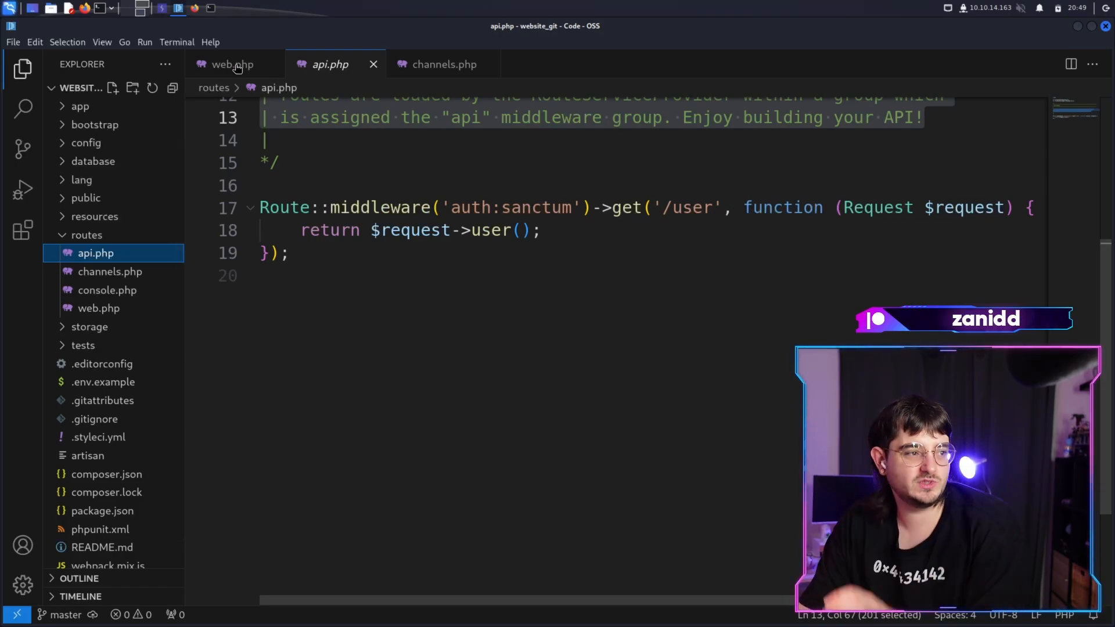
{"action": "left_click", "coordinate": [213, 11]}
{"action": "left_click", "coordinate": [156, 75]}
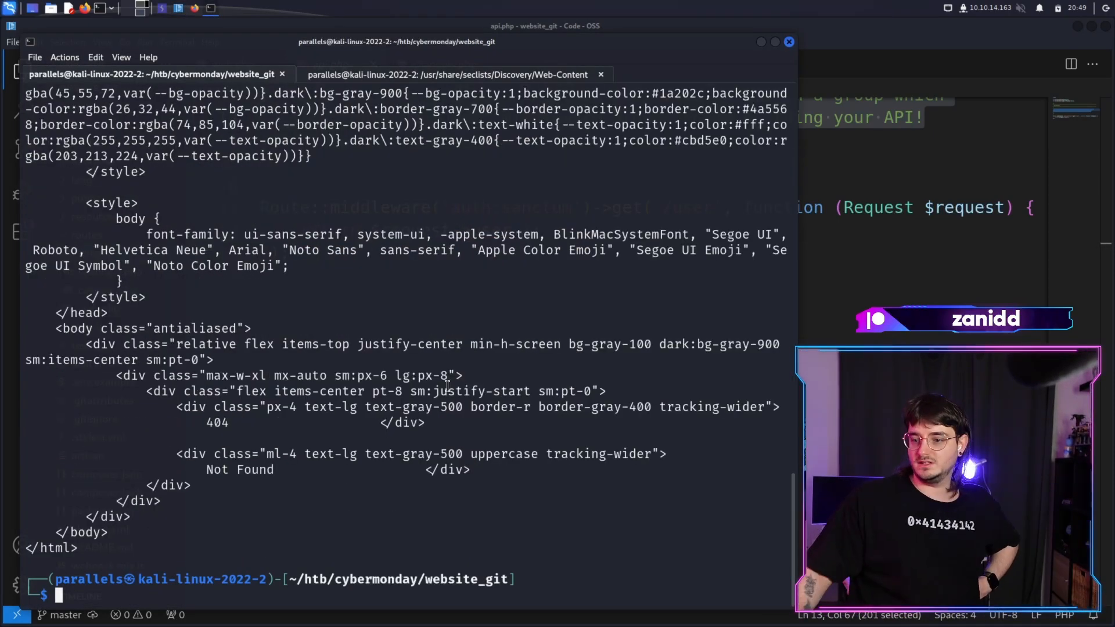
{"action": "left_click", "coordinate": [849, 340]}
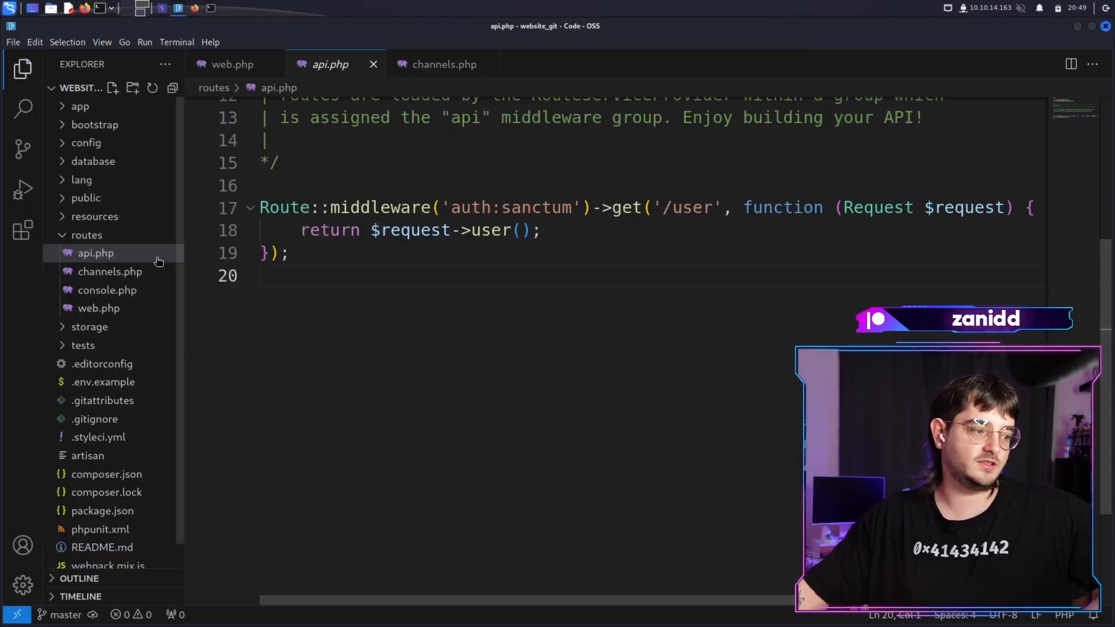
{"action": "left_click", "coordinate": [99, 309]}
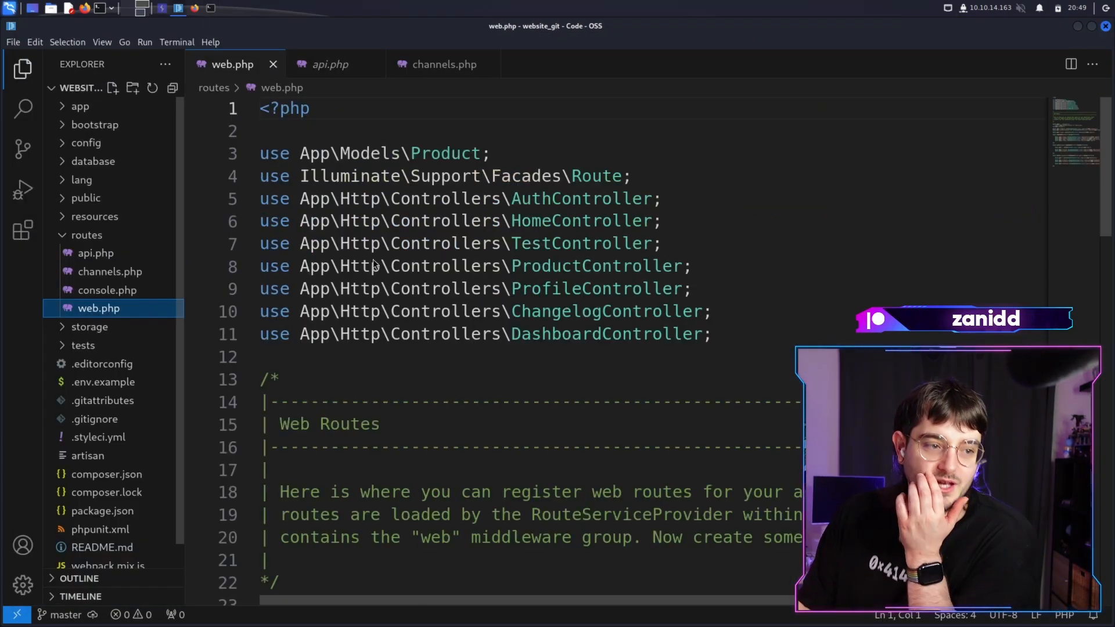
{"action": "scroll", "coordinate": [478, 233], "scroll_direction": "down", "scroll_amount": 3}
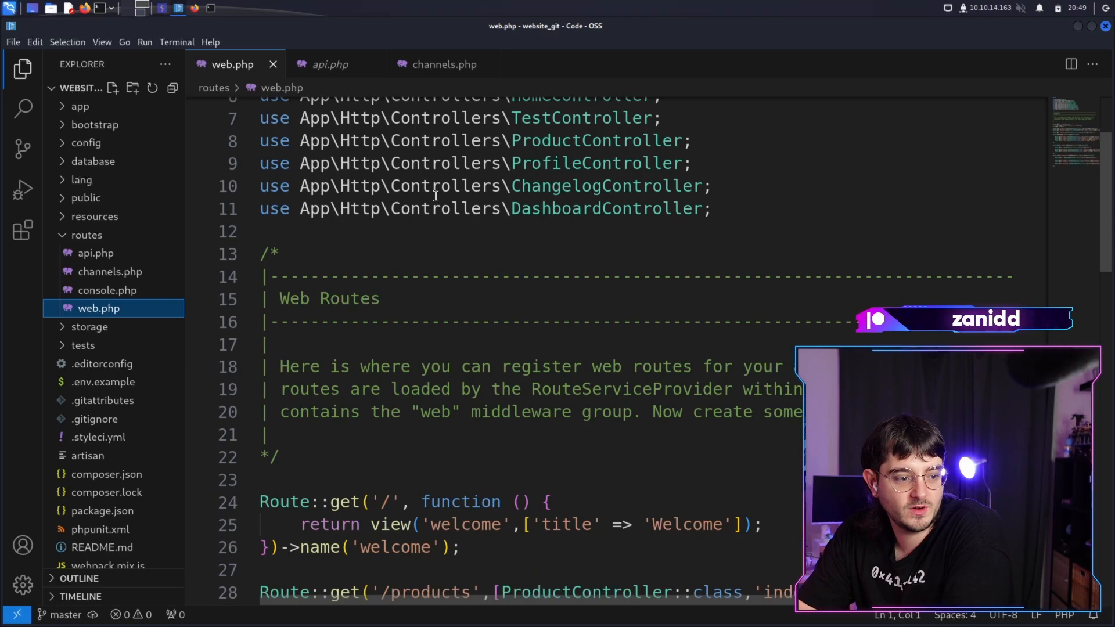
{"action": "scroll", "coordinate": [424, 189], "scroll_direction": "down", "scroll_amount": 2}
{"action": "scroll", "coordinate": [532, 217], "scroll_direction": "down", "scroll_amount": 2}
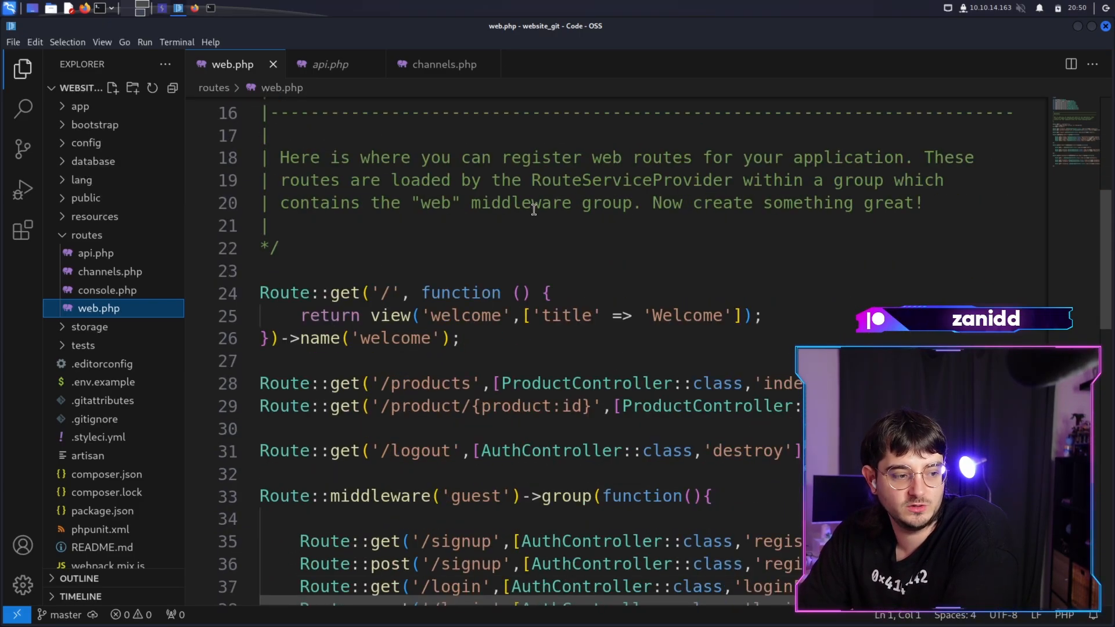
{"action": "scroll", "coordinate": [582, 289], "scroll_direction": "down", "scroll_amount": 1}
{"action": "scroll", "coordinate": [581, 290], "scroll_direction": "down", "scroll_amount": 2}
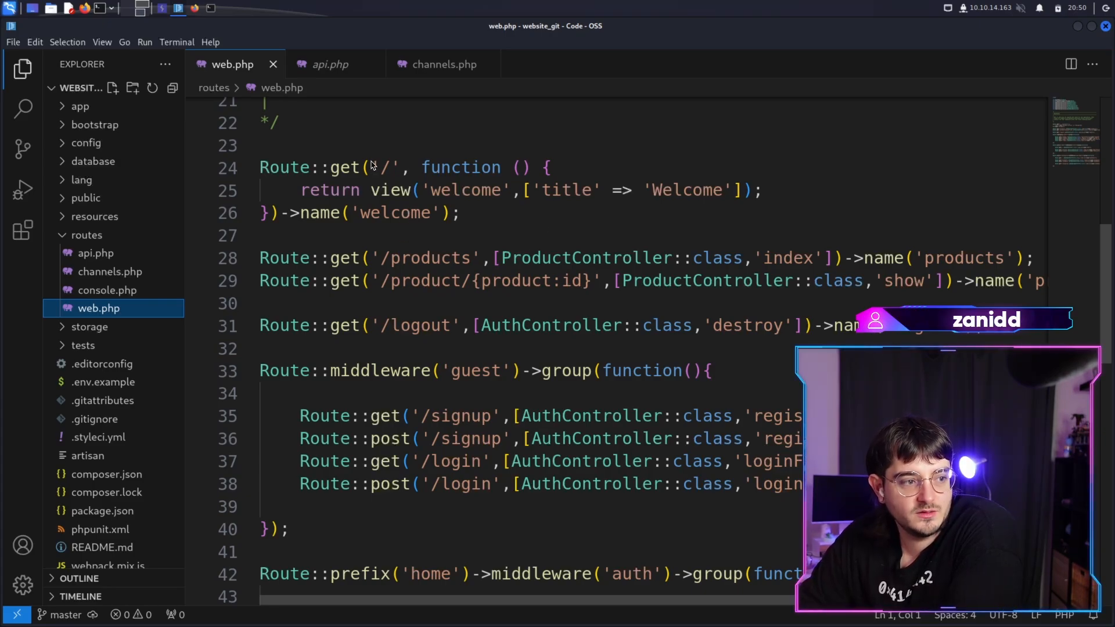
Mark the welcome, products, logout, signup routes and the dashboard admin group, then bring up Firefox
{"action": "left_click", "coordinate": [460, 191]}
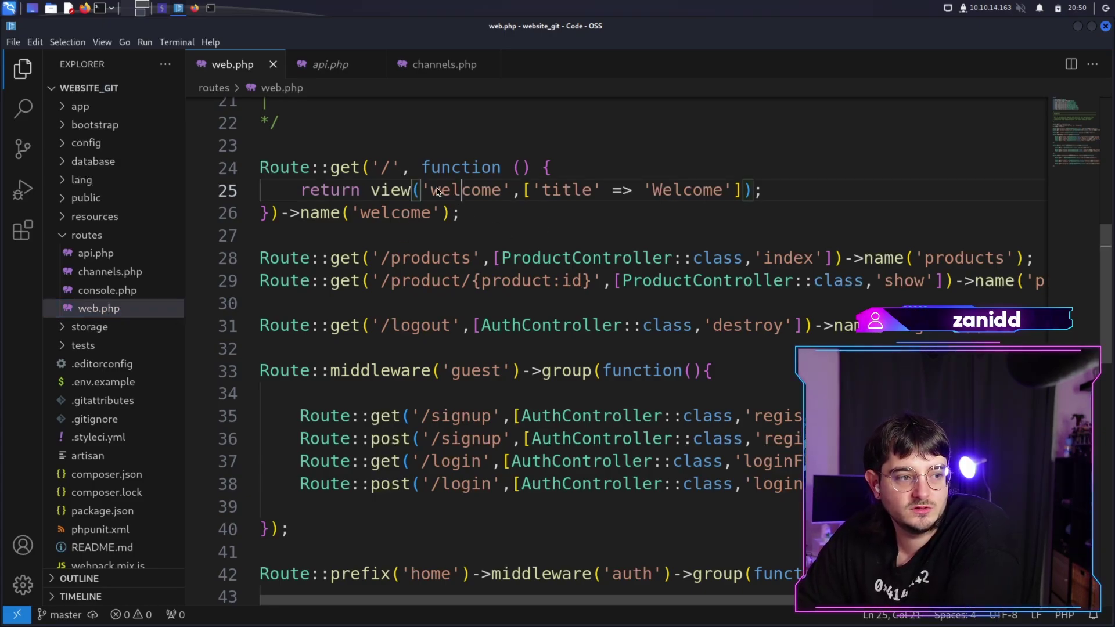
{"action": "left_click", "coordinate": [426, 259]}
{"action": "scroll", "coordinate": [451, 315], "scroll_direction": "down", "scroll_amount": 1}
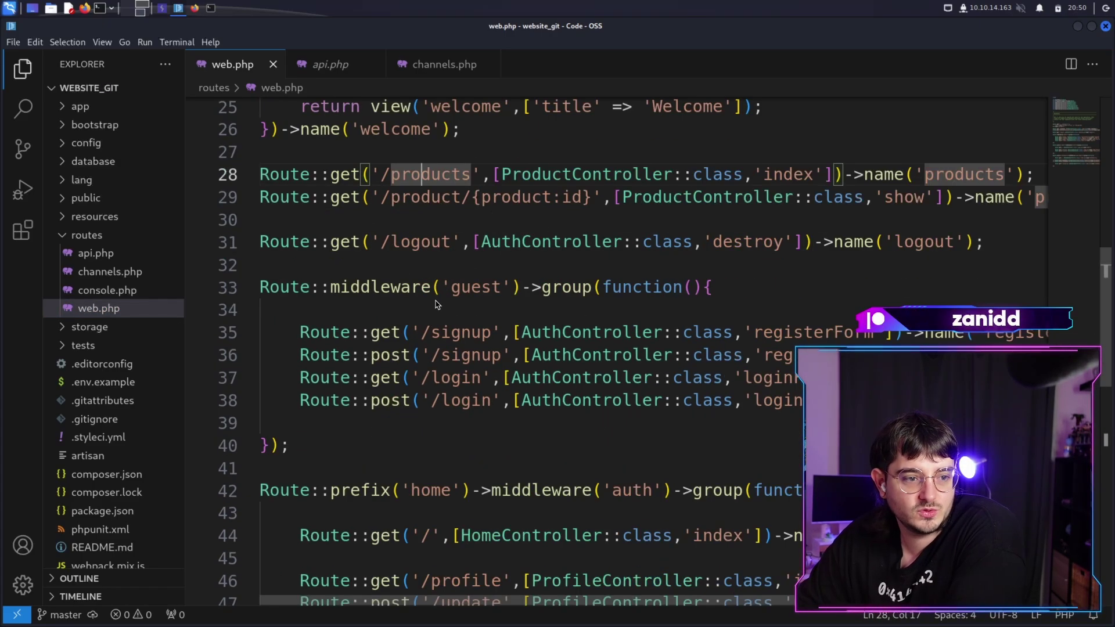
{"action": "left_click", "coordinate": [406, 244]}
{"action": "scroll", "coordinate": [480, 295], "scroll_direction": "down", "scroll_amount": 1}
{"action": "left_click", "coordinate": [477, 293]}
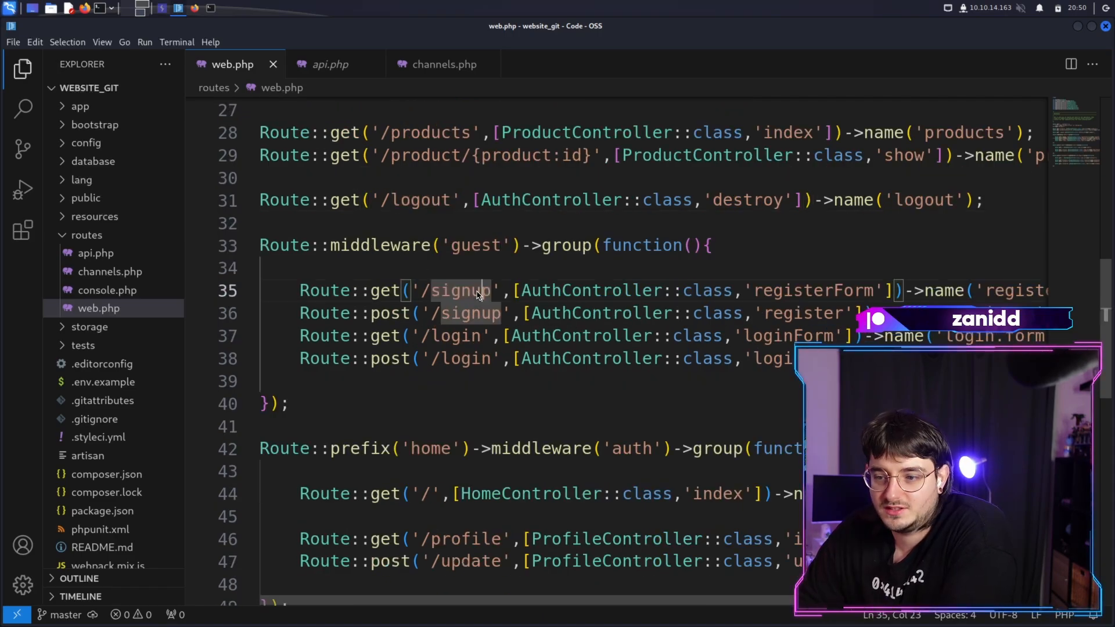
{"action": "scroll", "coordinate": [477, 292], "scroll_direction": "down", "scroll_amount": 2}
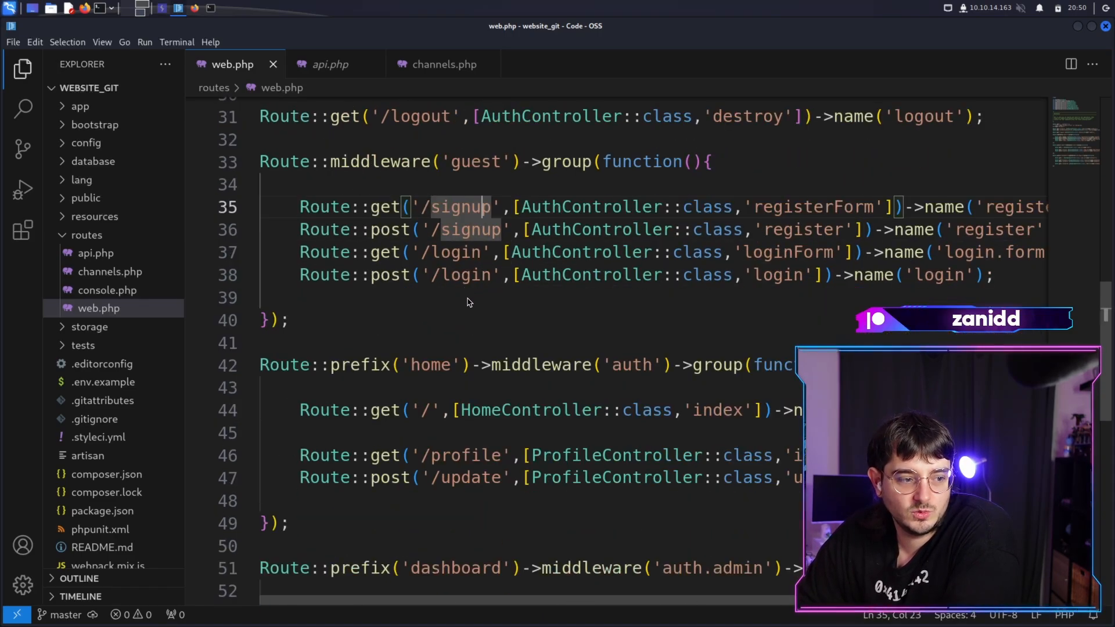
{"action": "scroll", "coordinate": [468, 303], "scroll_direction": "down", "scroll_amount": 2}
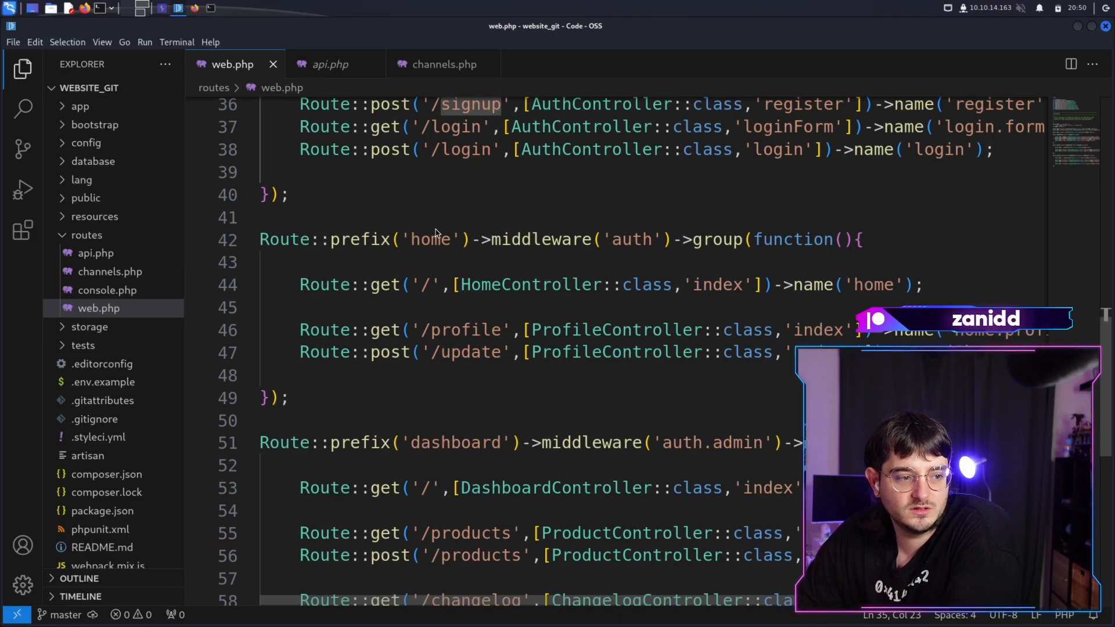
{"action": "scroll", "coordinate": [444, 247], "scroll_direction": "down", "scroll_amount": 2}
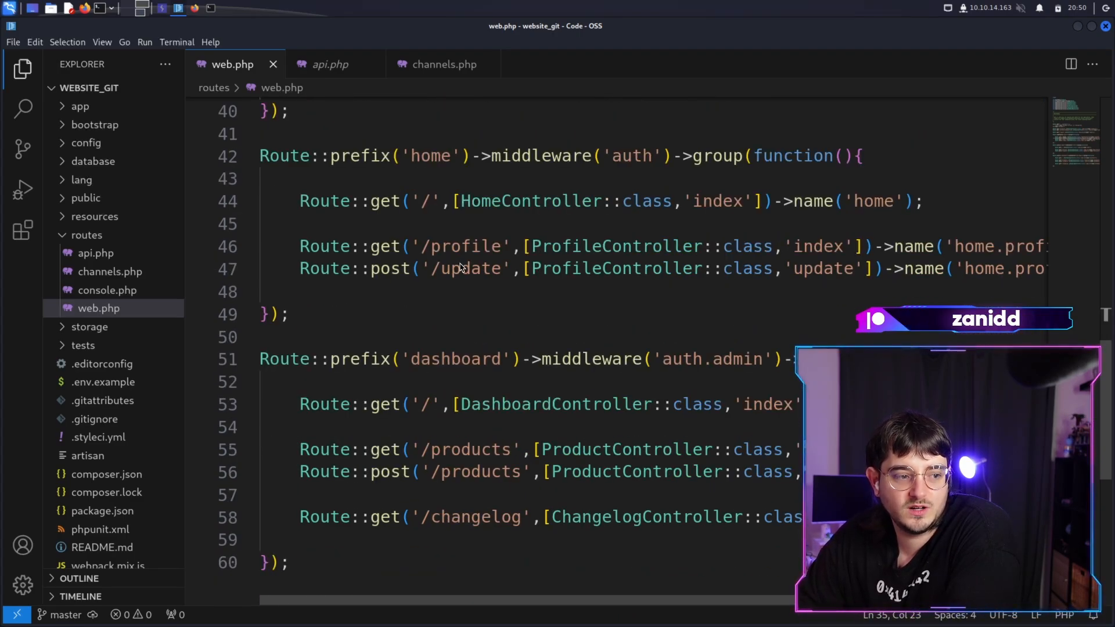
{"action": "scroll", "coordinate": [462, 268], "scroll_direction": "down", "scroll_amount": 2}
{"action": "scroll", "coordinate": [462, 268], "scroll_direction": "down", "scroll_amount": 1}
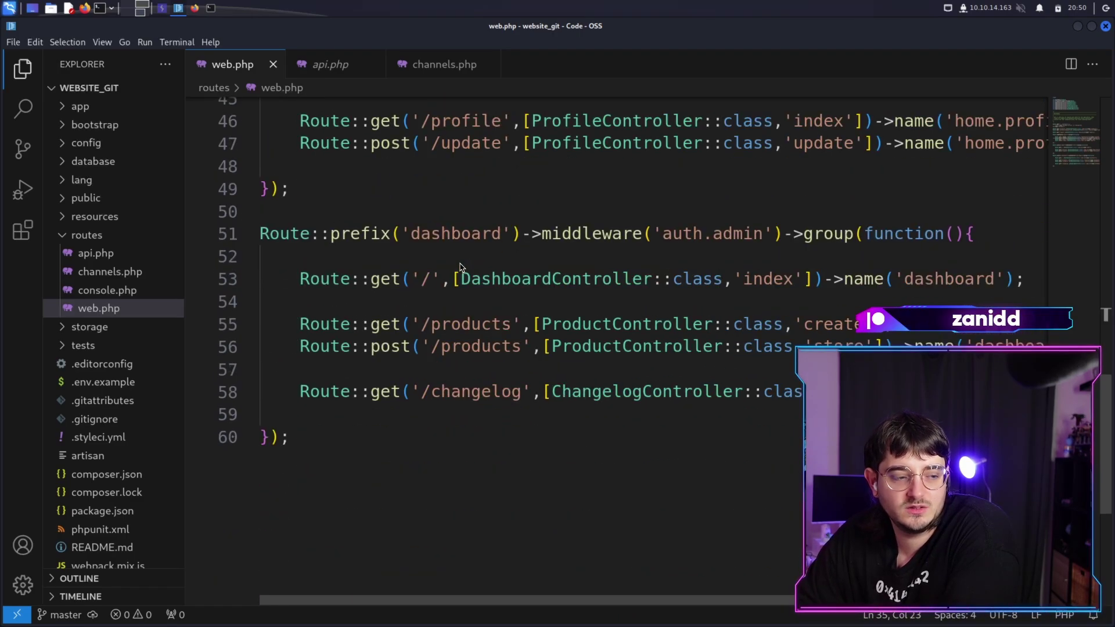
{"action": "left_click", "coordinate": [451, 236]}
{"action": "scroll", "coordinate": [450, 246], "scroll_direction": "up", "scroll_amount": 3}
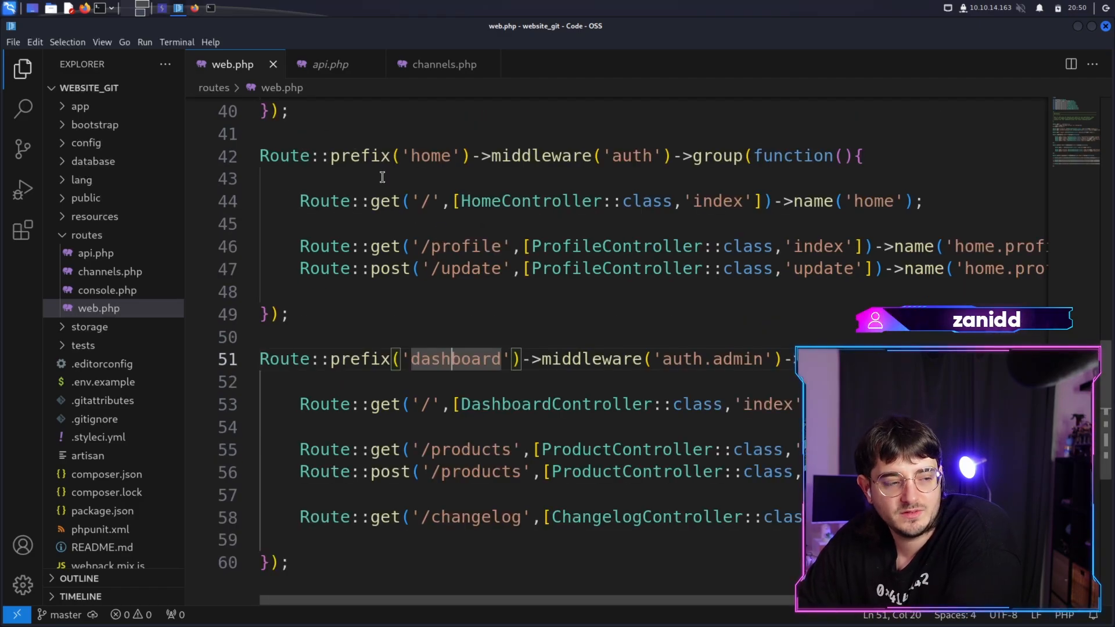
{"action": "left_click", "coordinate": [193, 8]}
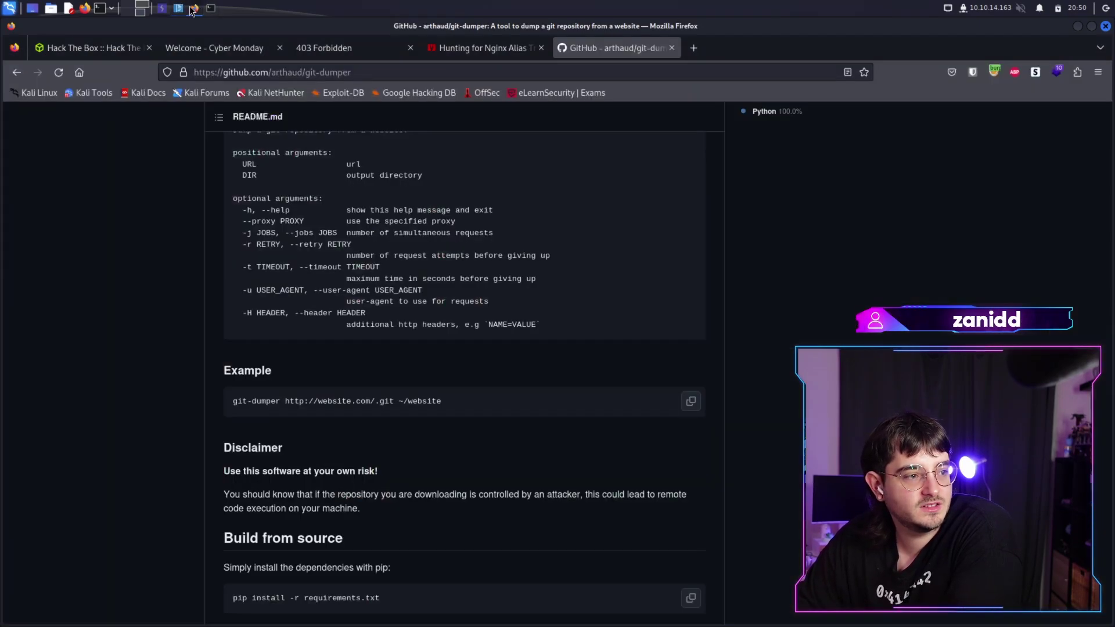
Switch to the Cyber Monday profile page, abandon an address edit and bring up the F12 console
{"action": "left_click", "coordinate": [339, 48]}
{"action": "left_click", "coordinate": [200, 47]}
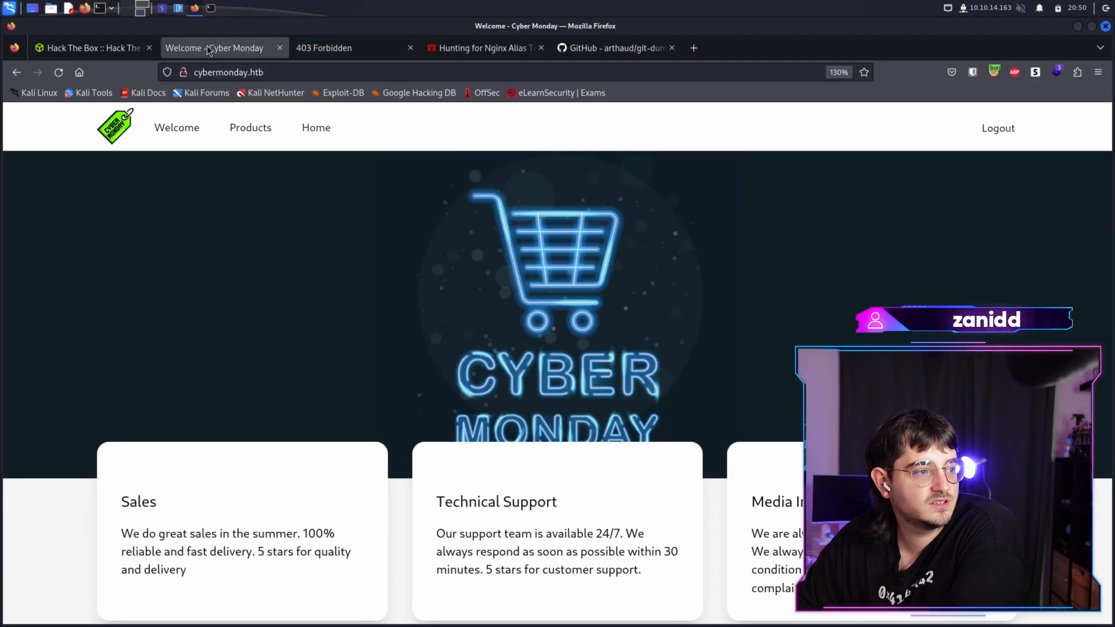
{"action": "left_click", "coordinate": [290, 73]}
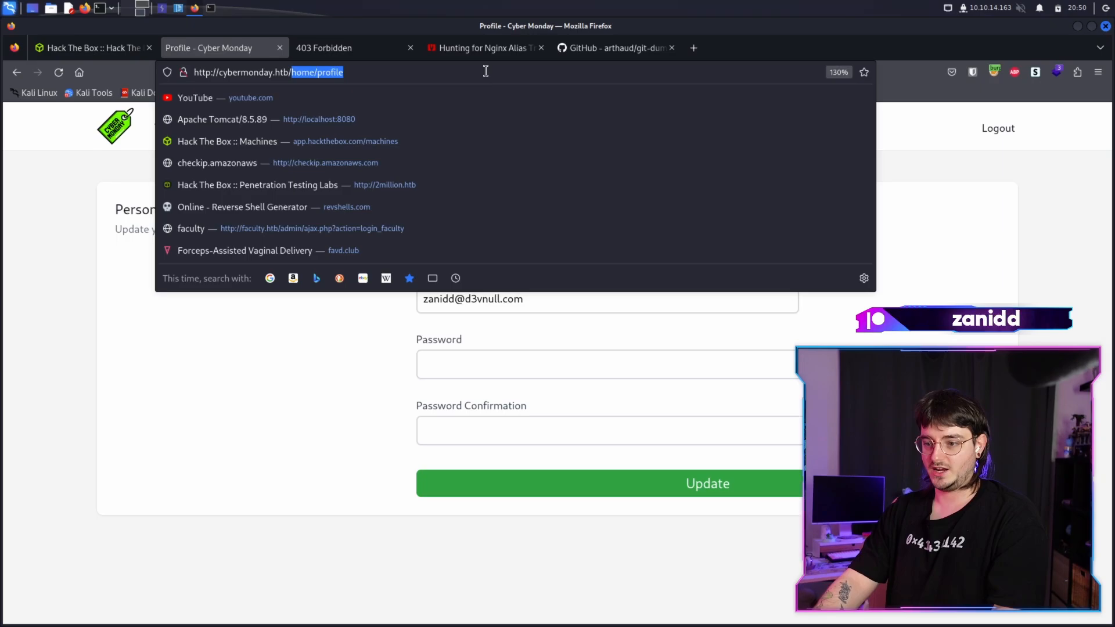
{"action": "key", "text": "BackSpace"}
{"action": "key", "text": "Escape"}
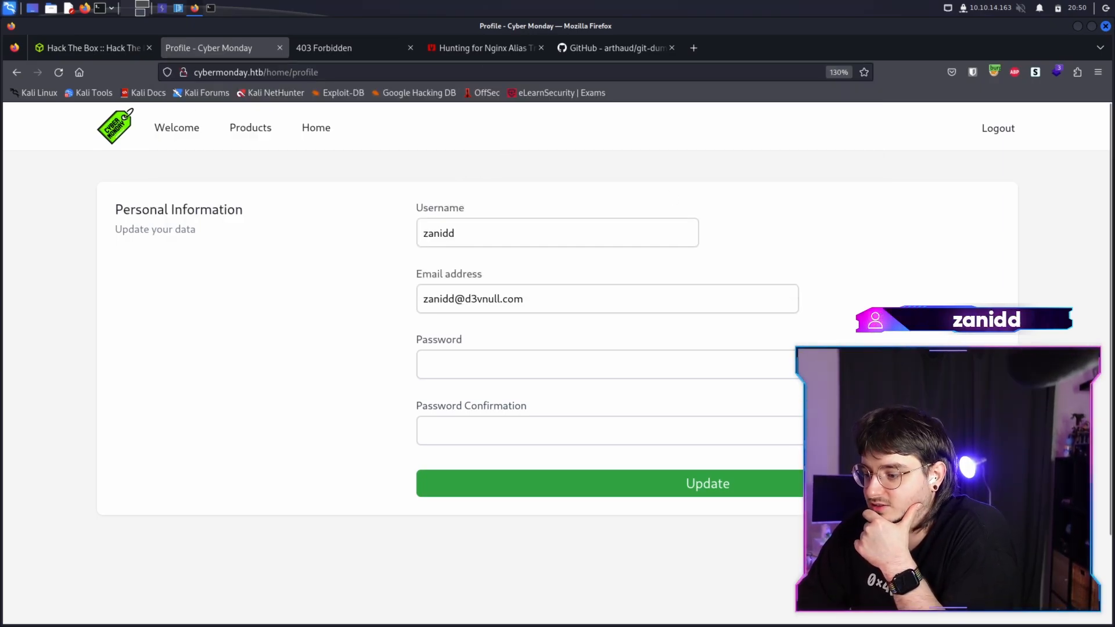
{"action": "key", "text": "F12"}
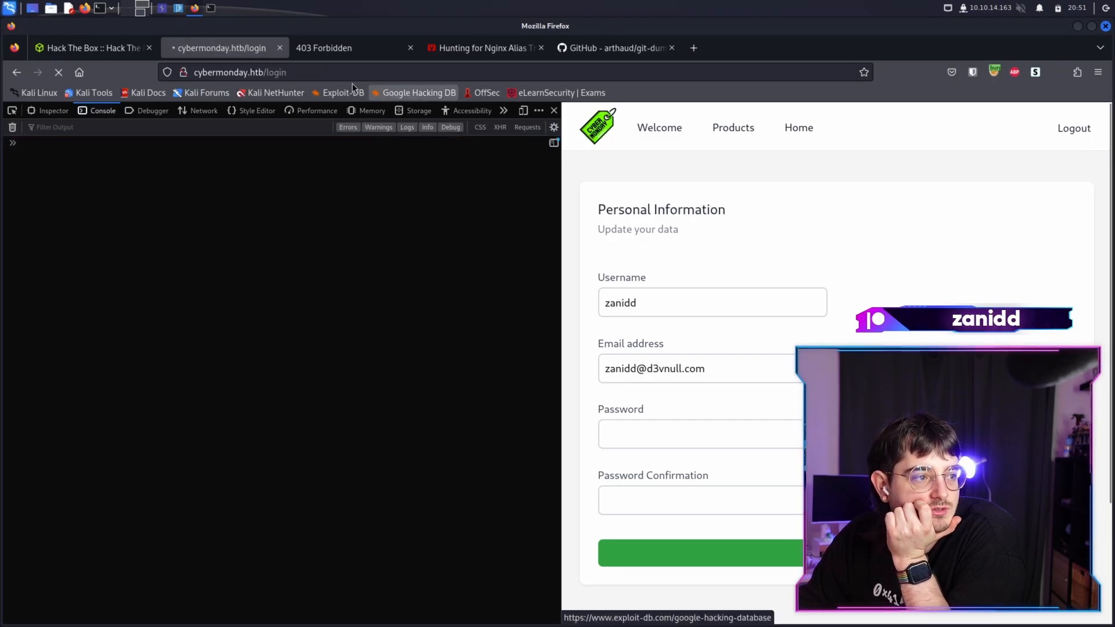
Load /dashboard to hit the 'isAdmin on null' error page, close DevTools and expand its curl snippet
{"action": "left_click", "coordinate": [286, 72]}
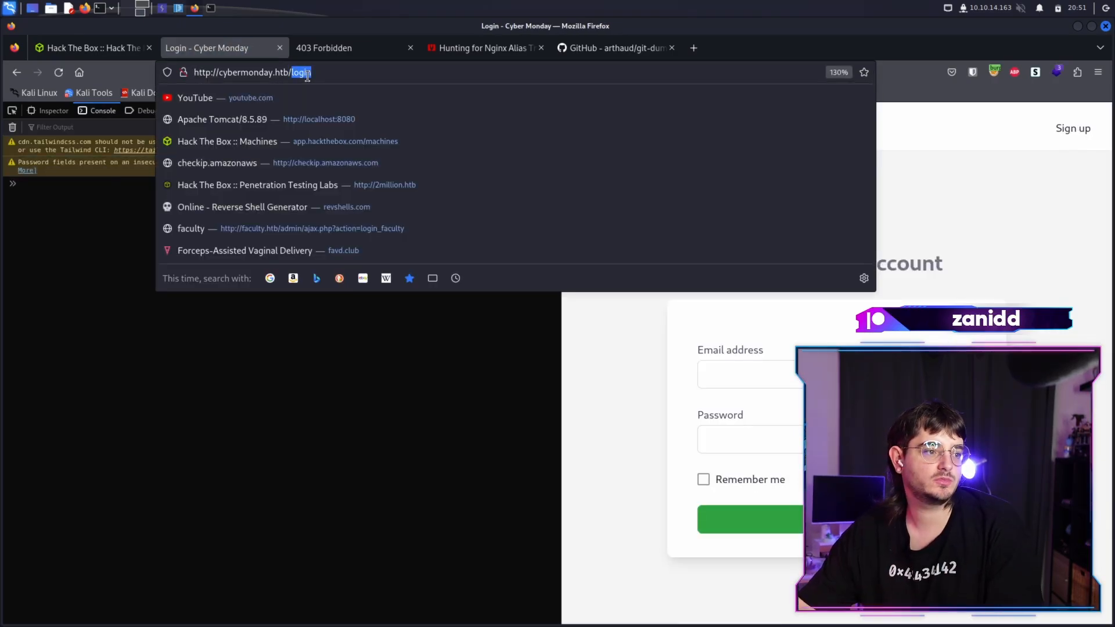
{"action": "type", "text": "dashboard"}
{"action": "key", "text": "Return"}
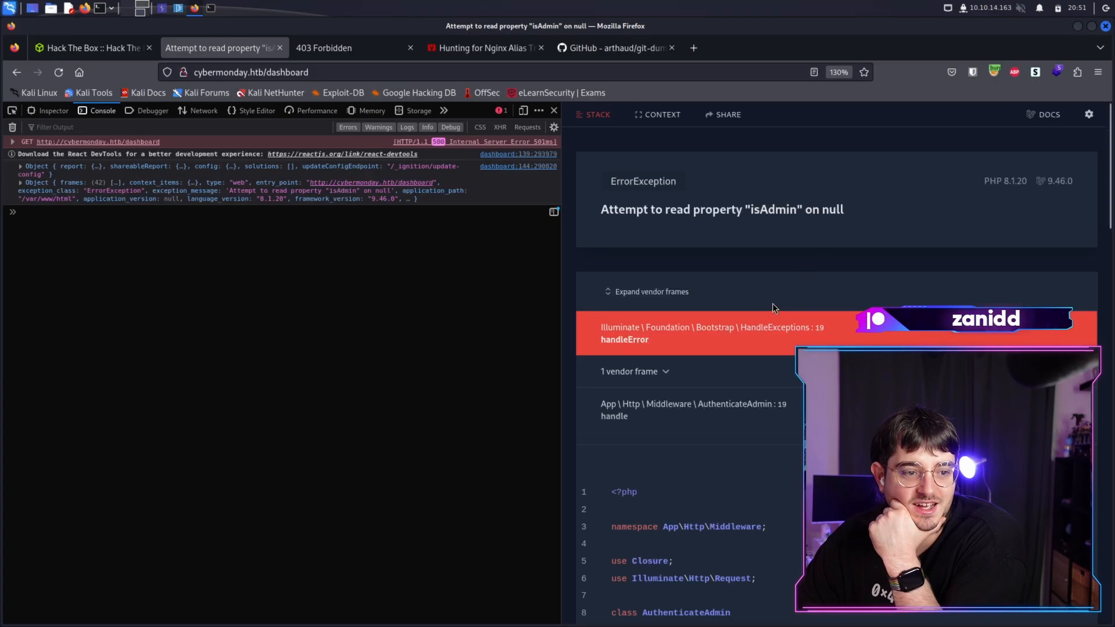
{"action": "left_click", "coordinate": [553, 110]}
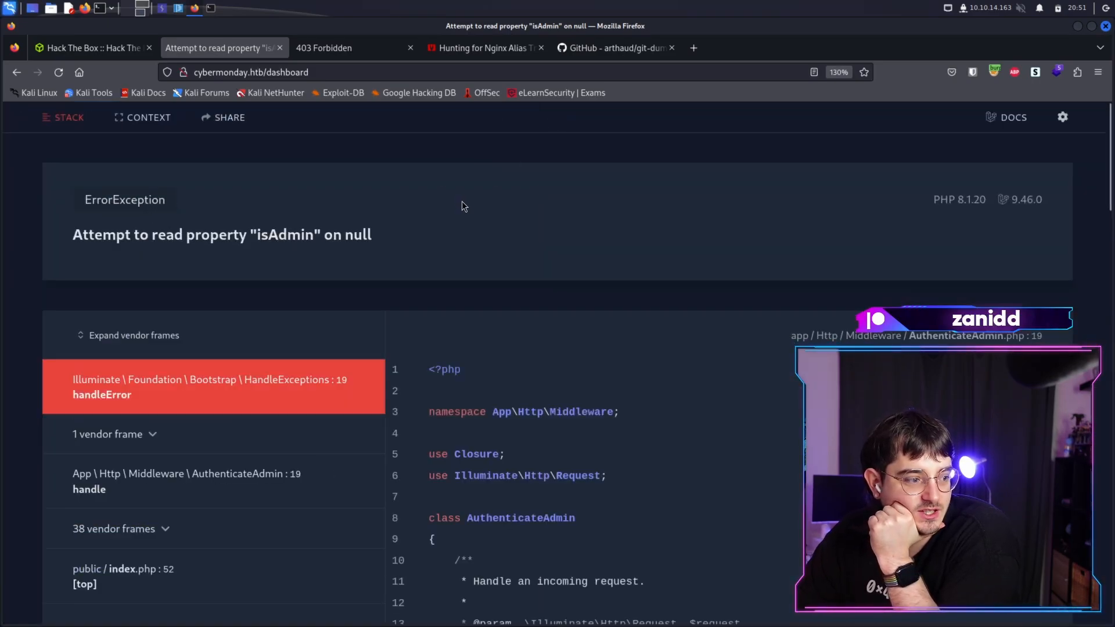
{"action": "scroll", "coordinate": [463, 204], "scroll_direction": "down", "scroll_amount": 4}
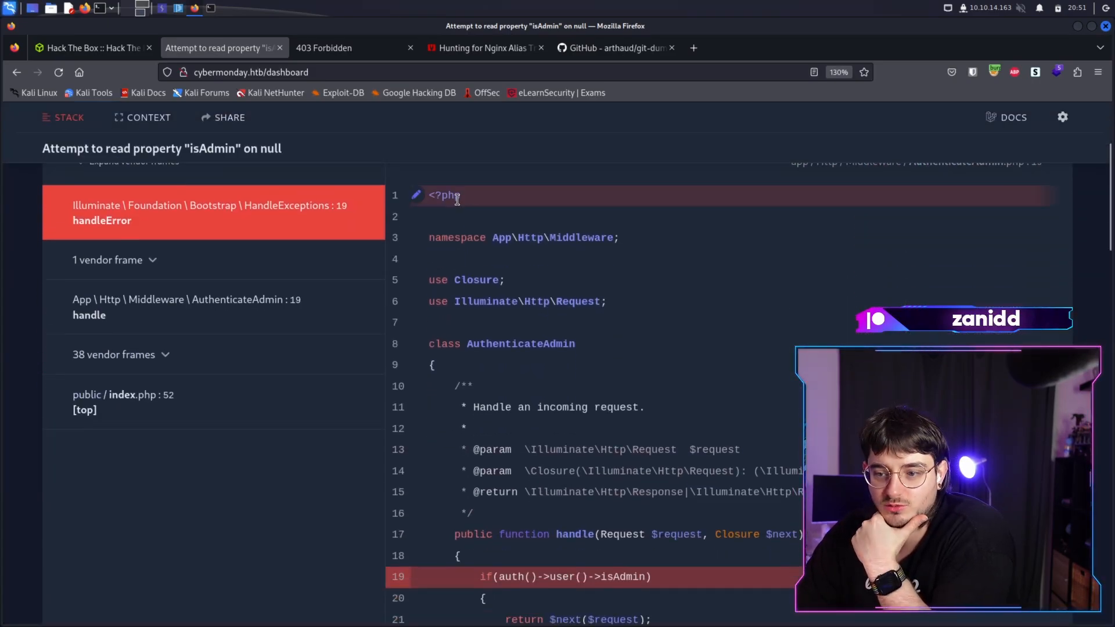
{"action": "scroll", "coordinate": [457, 199], "scroll_direction": "down", "scroll_amount": 3}
{"action": "scroll", "coordinate": [429, 229], "scroll_direction": "up", "scroll_amount": 8}
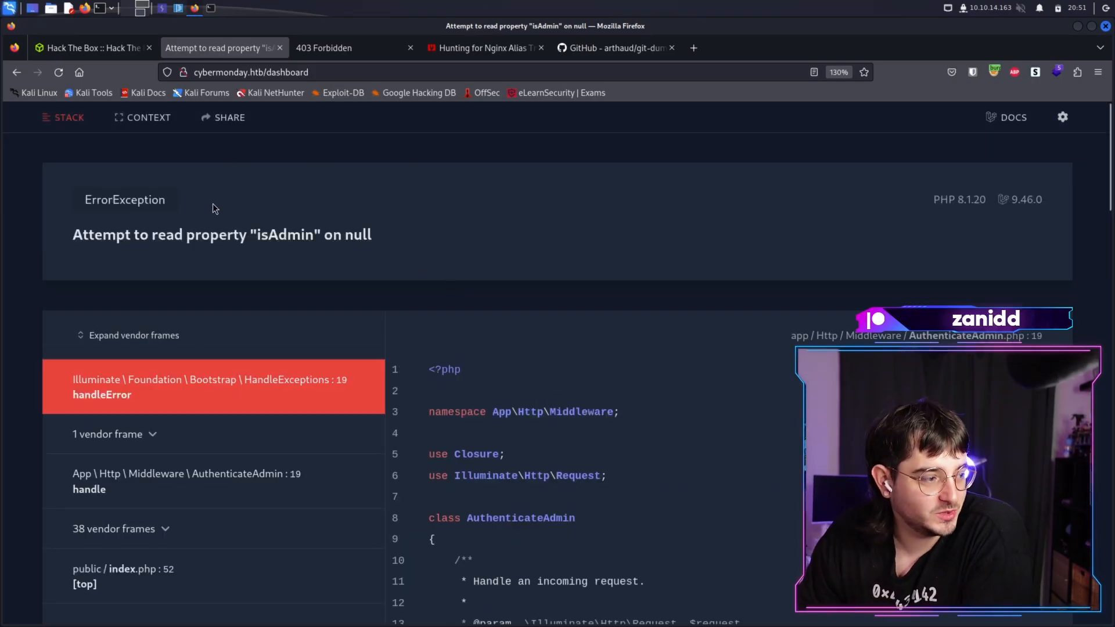
{"action": "scroll", "coordinate": [216, 193], "scroll_direction": "down", "scroll_amount": 4}
{"action": "scroll", "coordinate": [227, 233], "scroll_direction": "up", "scroll_amount": 3}
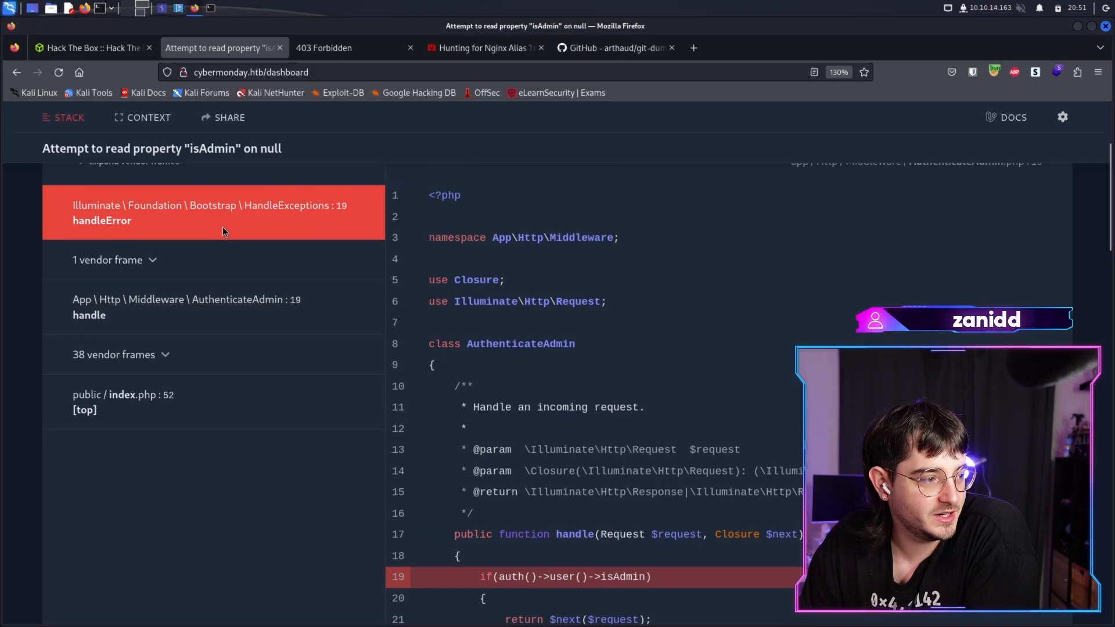
{"action": "scroll", "coordinate": [591, 283], "scroll_direction": "down", "scroll_amount": 8}
{"action": "scroll", "coordinate": [591, 282], "scroll_direction": "down", "scroll_amount": 4}
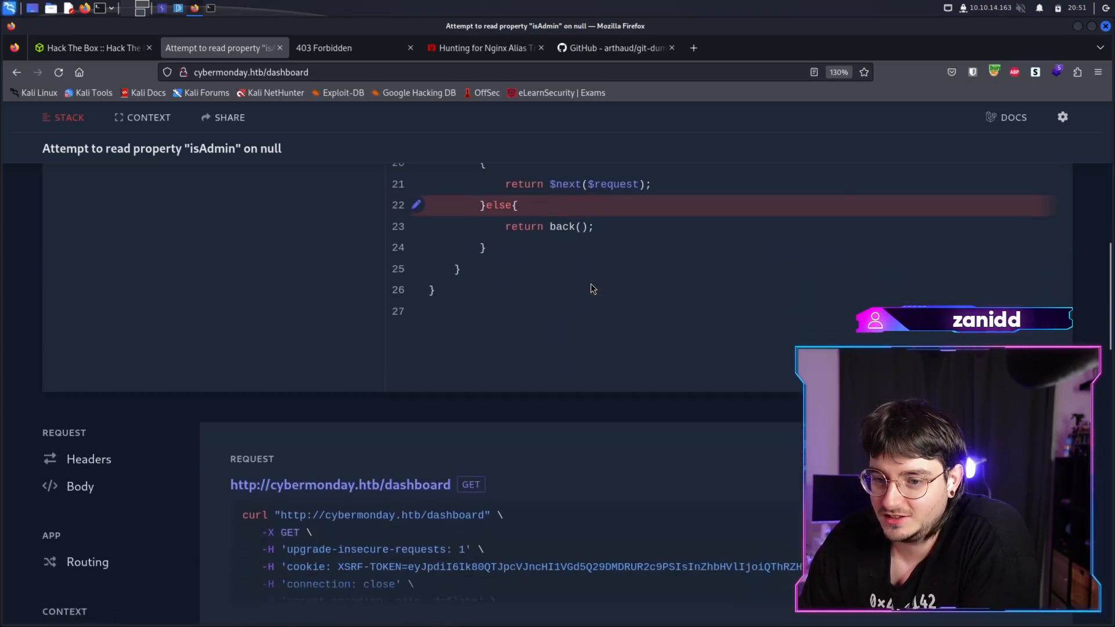
{"action": "scroll", "coordinate": [523, 305], "scroll_direction": "down", "scroll_amount": 4}
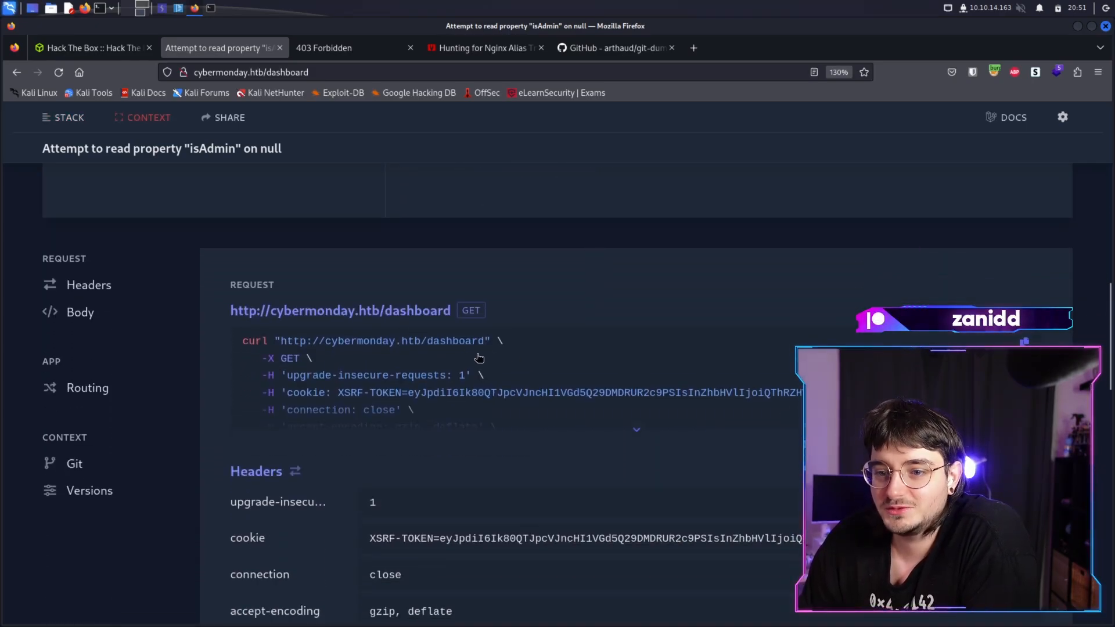
{"action": "scroll", "coordinate": [465, 357], "scroll_direction": "down", "scroll_amount": 2}
{"action": "left_click", "coordinate": [449, 310]}
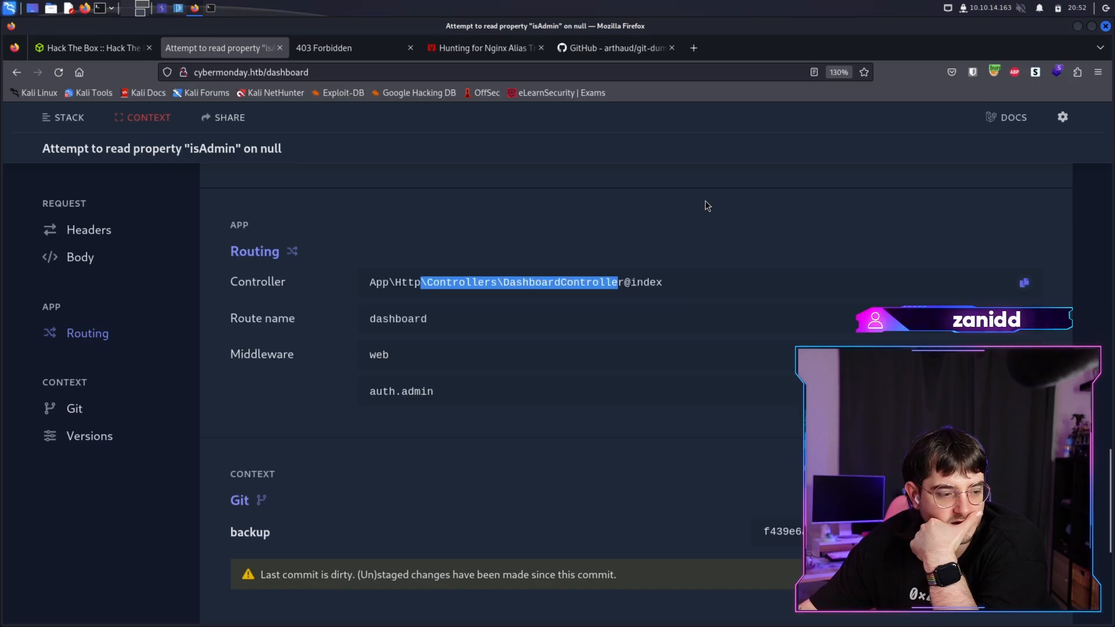
{"action": "scroll", "coordinate": [570, 305], "scroll_direction": "up", "scroll_amount": 5}
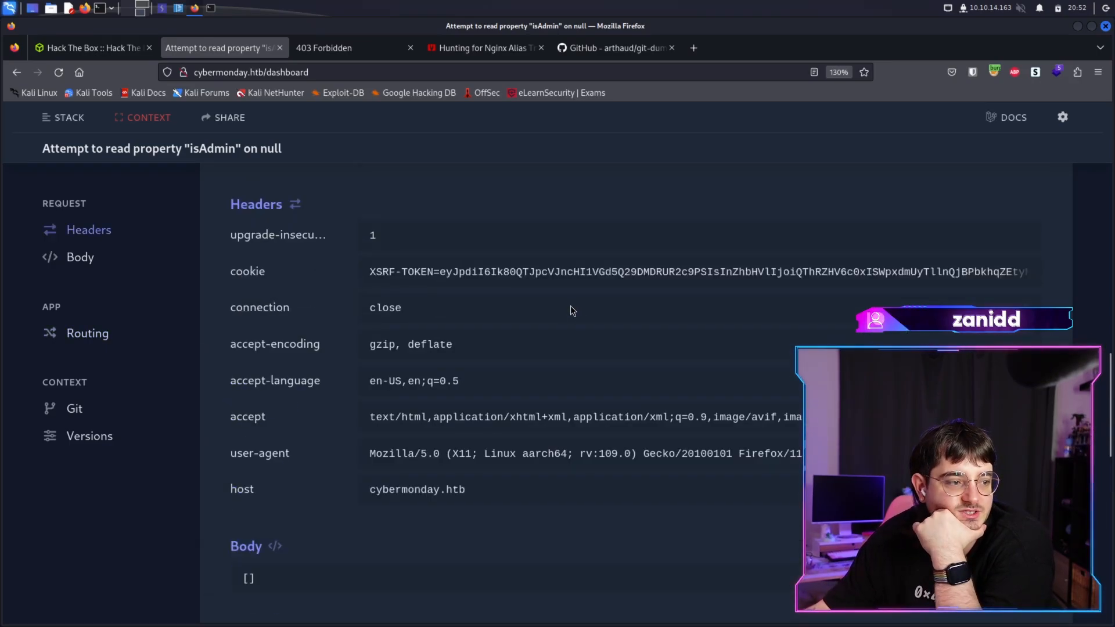
{"action": "scroll", "coordinate": [571, 306], "scroll_direction": "up", "scroll_amount": 10}
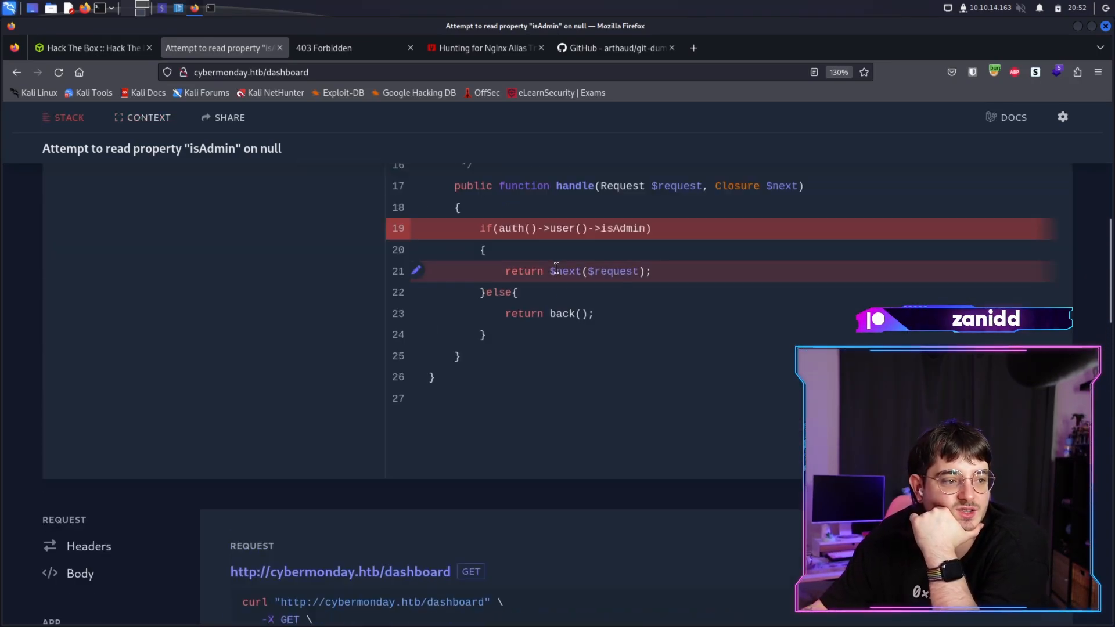
{"action": "scroll", "coordinate": [556, 268], "scroll_direction": "up", "scroll_amount": 8}
{"action": "scroll", "coordinate": [612, 347], "scroll_direction": "down", "scroll_amount": 8}
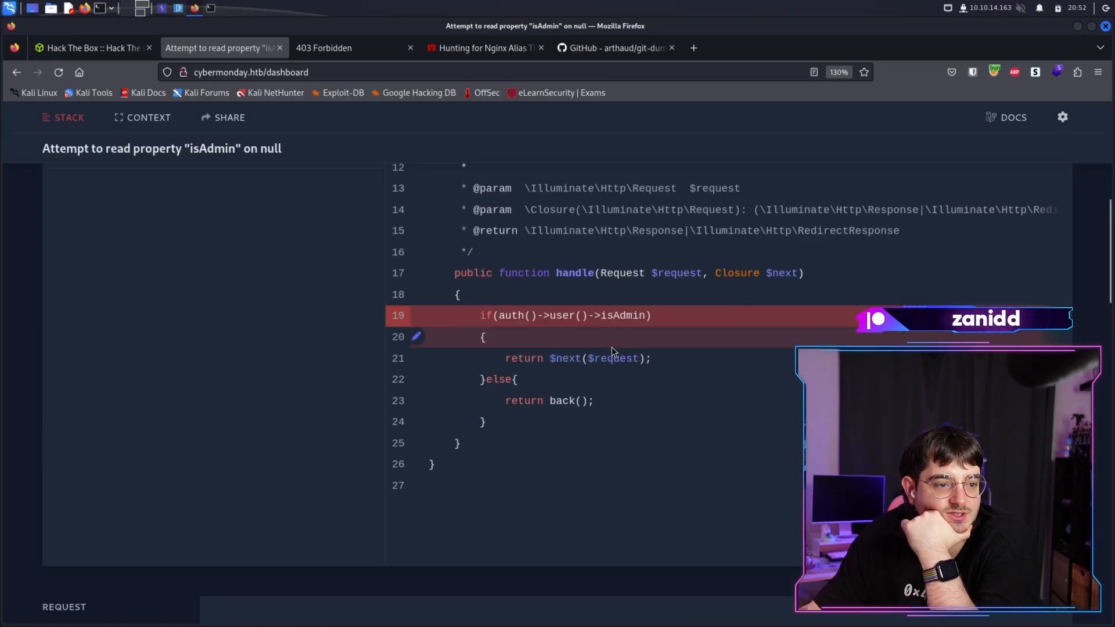
{"action": "scroll", "coordinate": [611, 346], "scroll_direction": "up", "scroll_amount": 4}
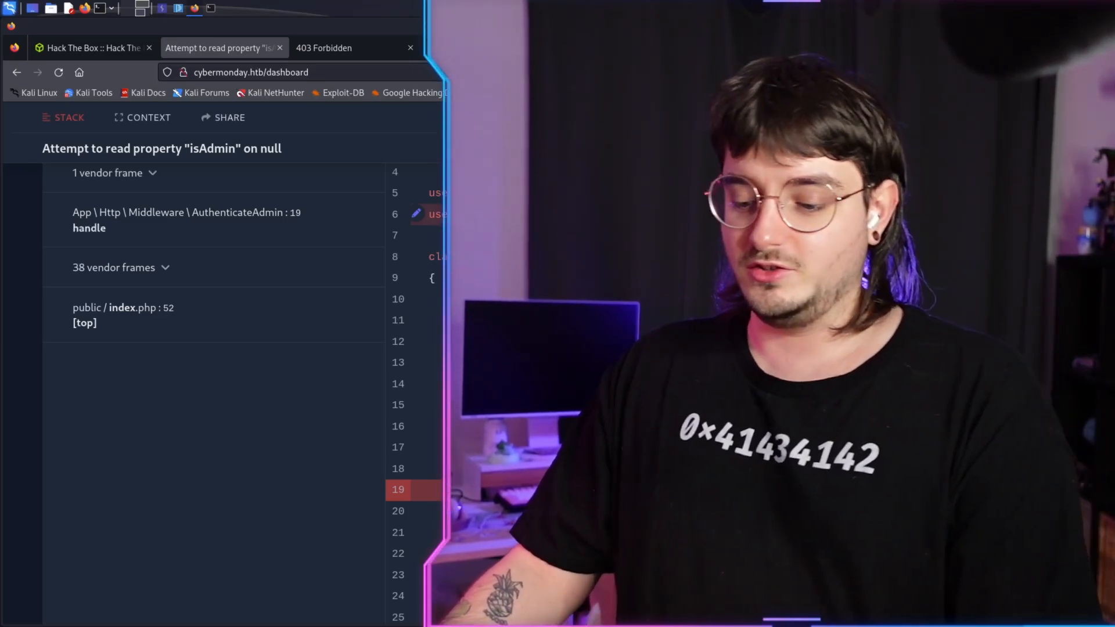
{"action": "scroll", "coordinate": [609, 312], "scroll_direction": "up", "scroll_amount": 5}
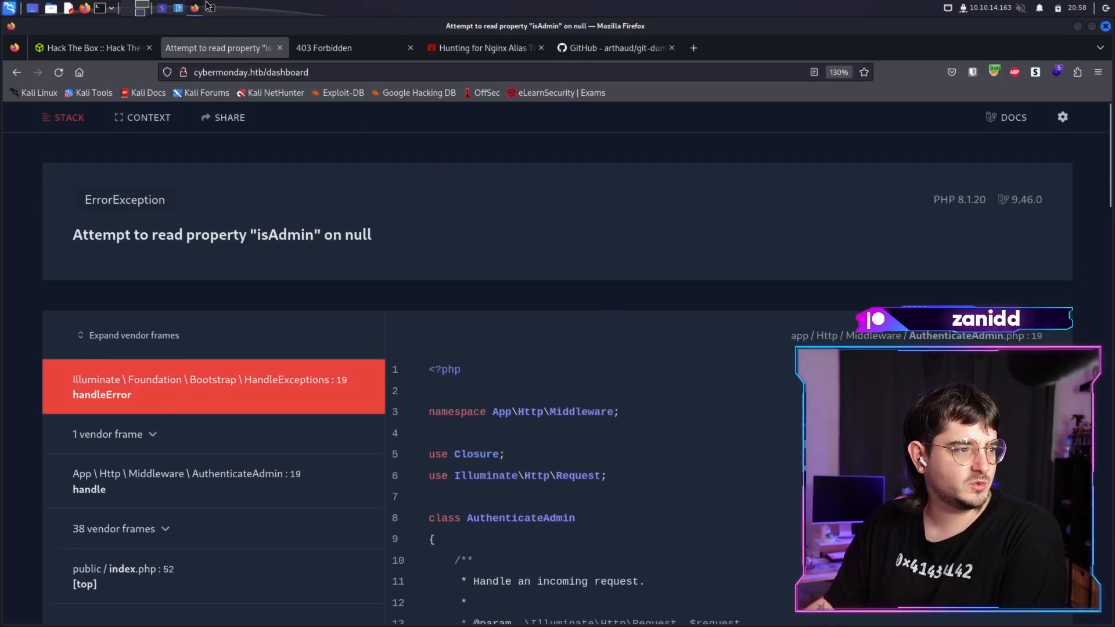
In Code - OSS open AuthServiceProvider.php and expand app/Http/Middleware with a wider Explorer
{"action": "left_click", "coordinate": [177, 9]}
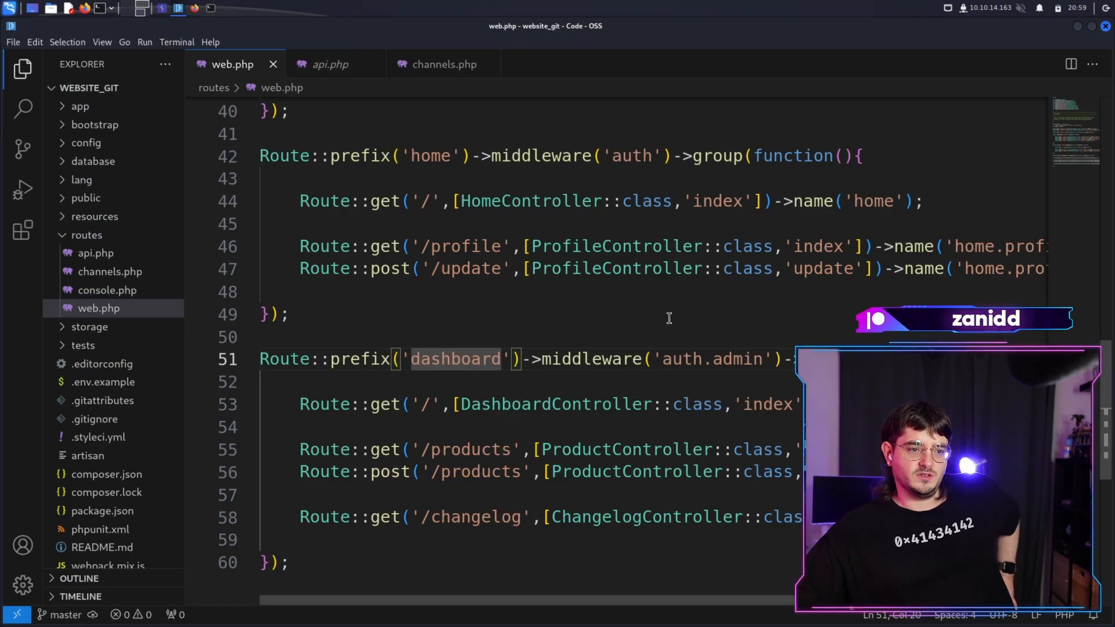
{"action": "scroll", "coordinate": [753, 364], "scroll_direction": "up", "scroll_amount": 1}
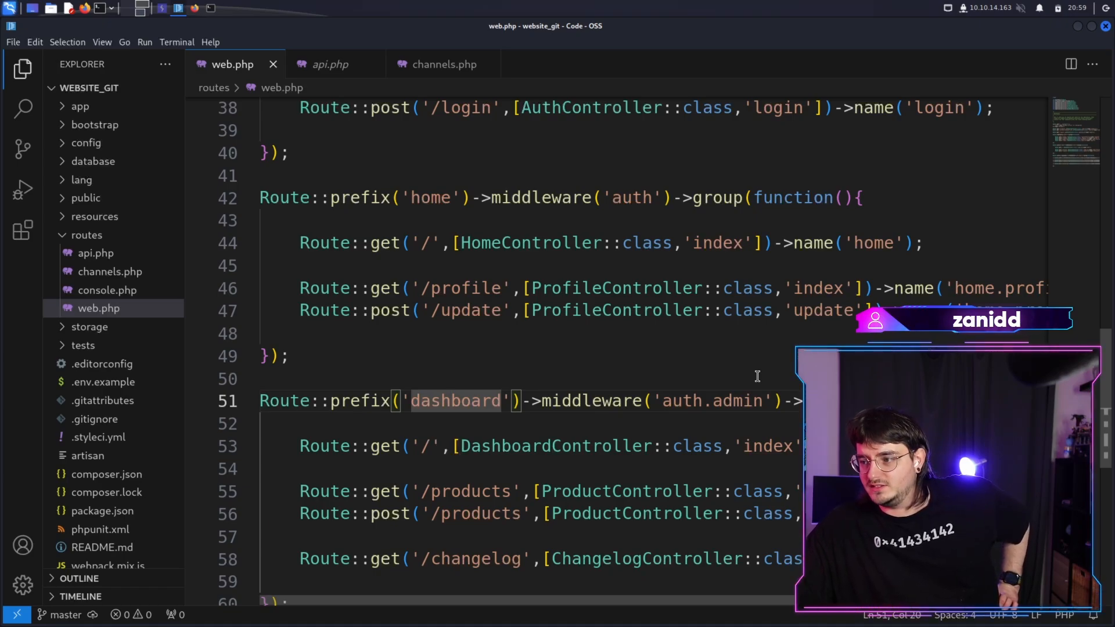
{"action": "scroll", "coordinate": [757, 377], "scroll_direction": "right", "scroll_amount": 3}
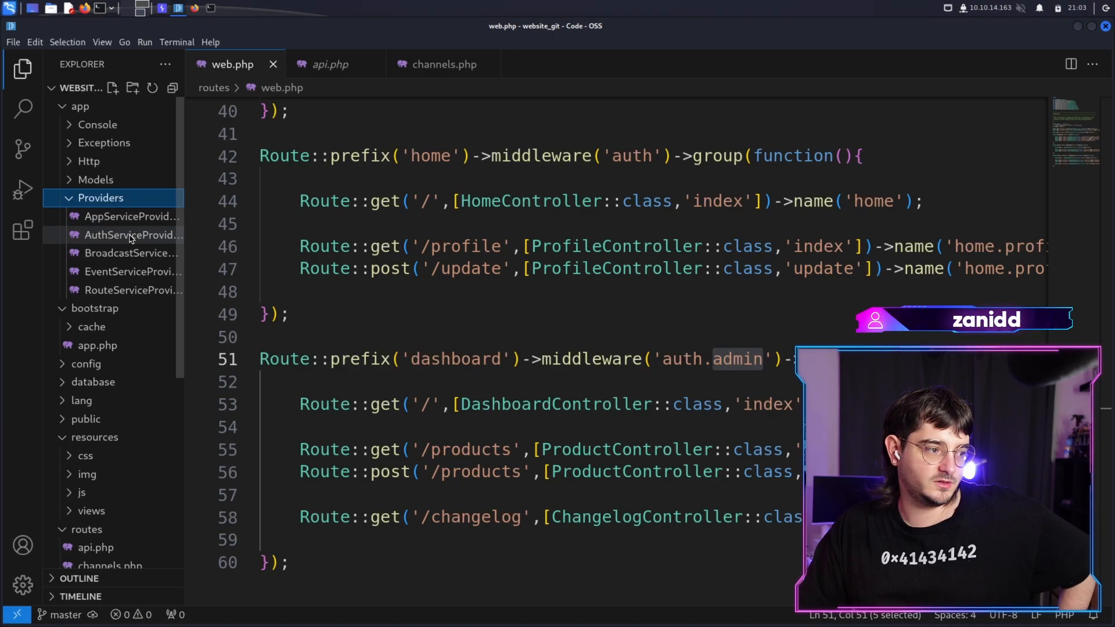
{"action": "left_click", "coordinate": [132, 236]}
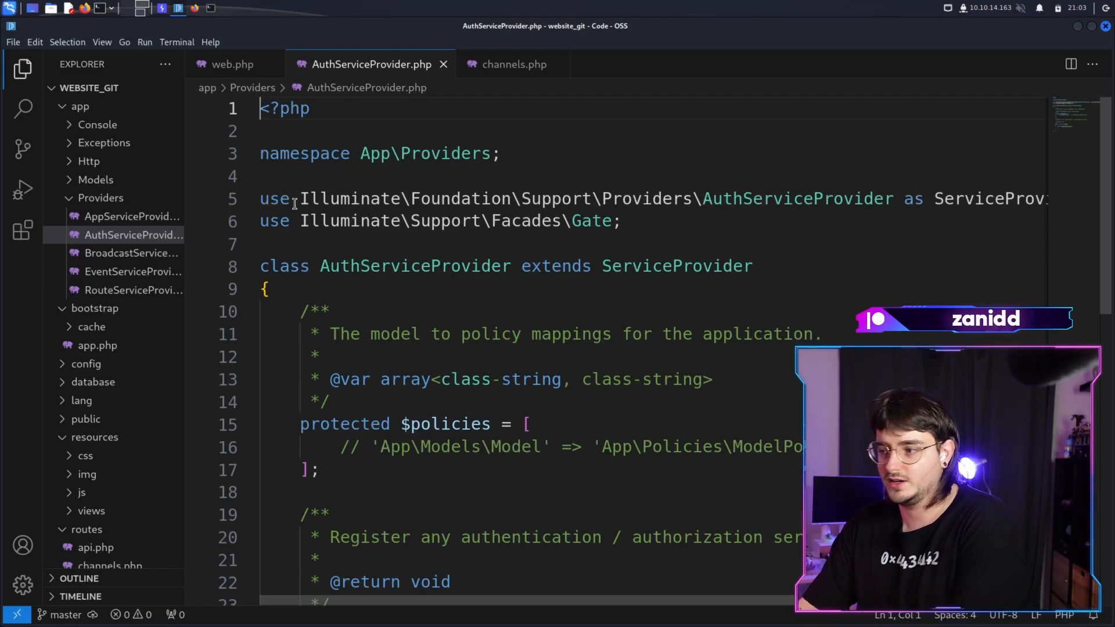
{"action": "scroll", "coordinate": [290, 201], "scroll_direction": "down", "scroll_amount": 6}
{"action": "scroll", "coordinate": [290, 201], "scroll_direction": "up", "scroll_amount": 6}
{"action": "scroll", "coordinate": [397, 231], "scroll_direction": "down", "scroll_amount": 3}
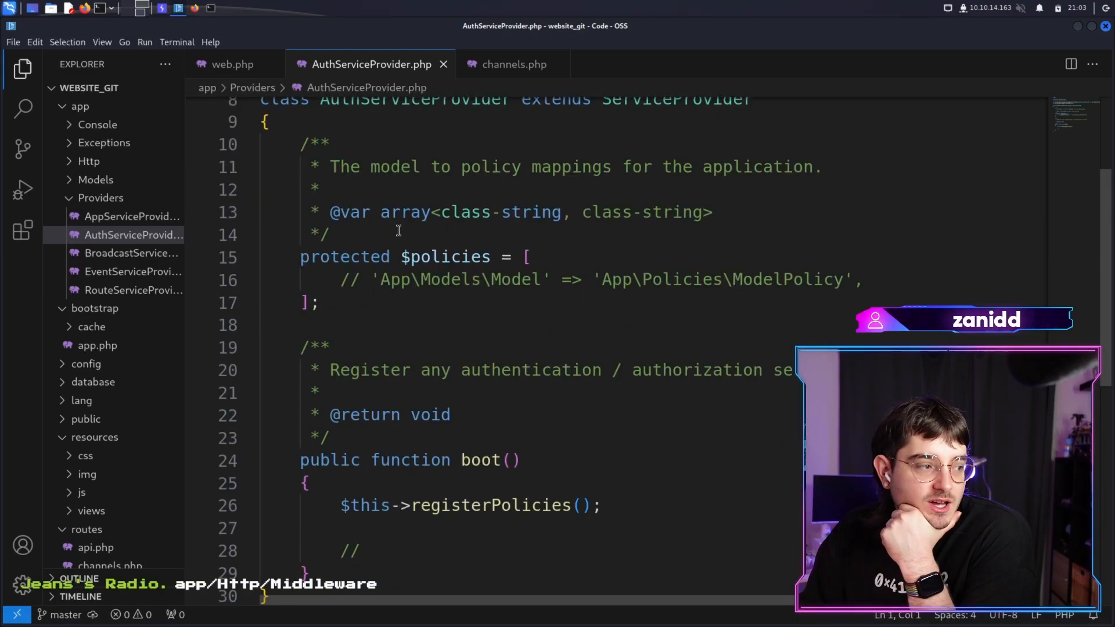
{"action": "left_click", "coordinate": [88, 160]}
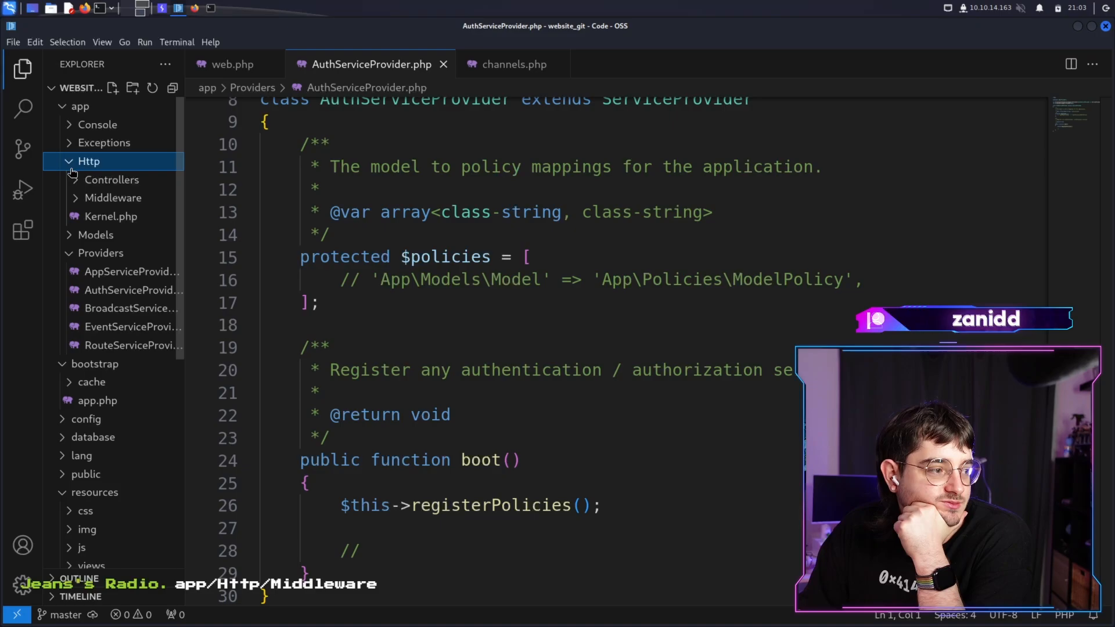
{"action": "left_click", "coordinate": [74, 201]}
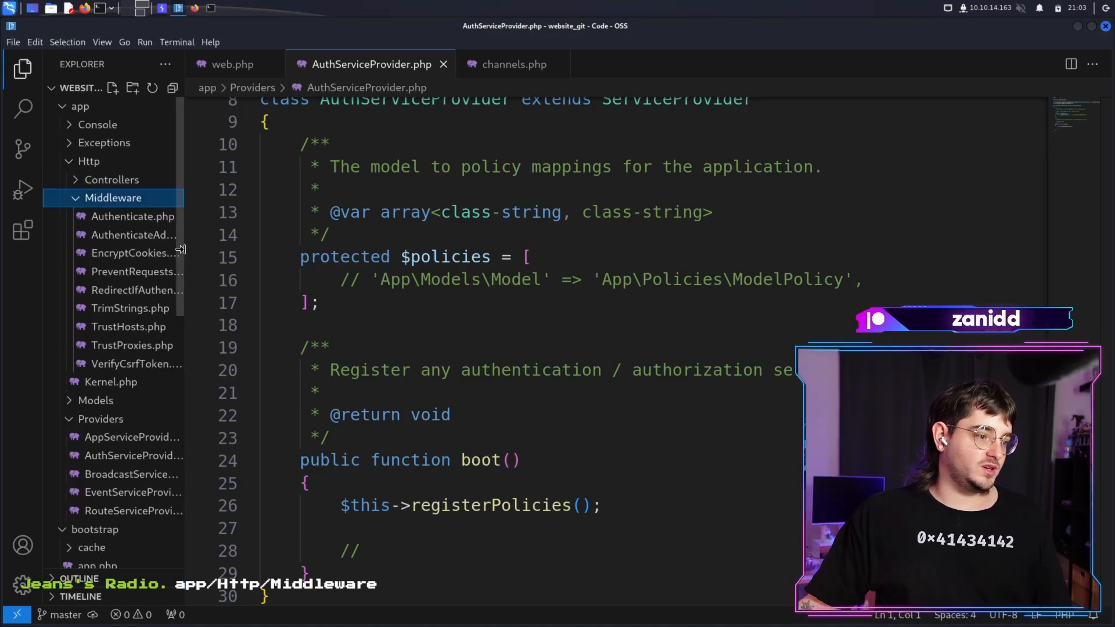
{"action": "left_click_drag", "start_coordinate": [180, 249], "coordinate": [292, 258]}
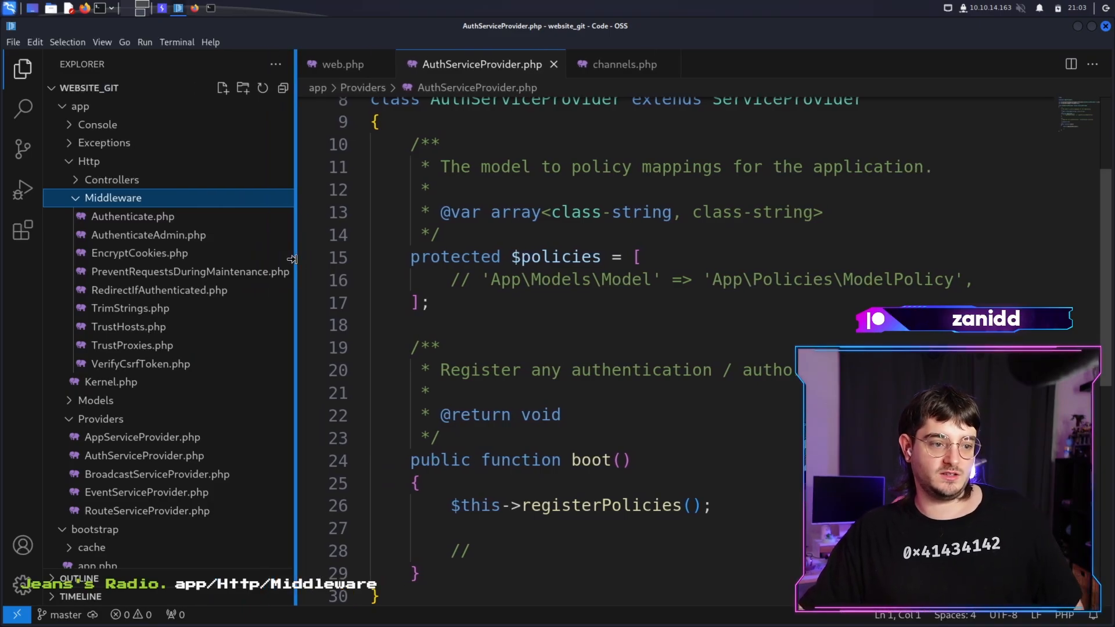
{"action": "scroll", "coordinate": [519, 302], "scroll_direction": "up", "scroll_amount": 5}
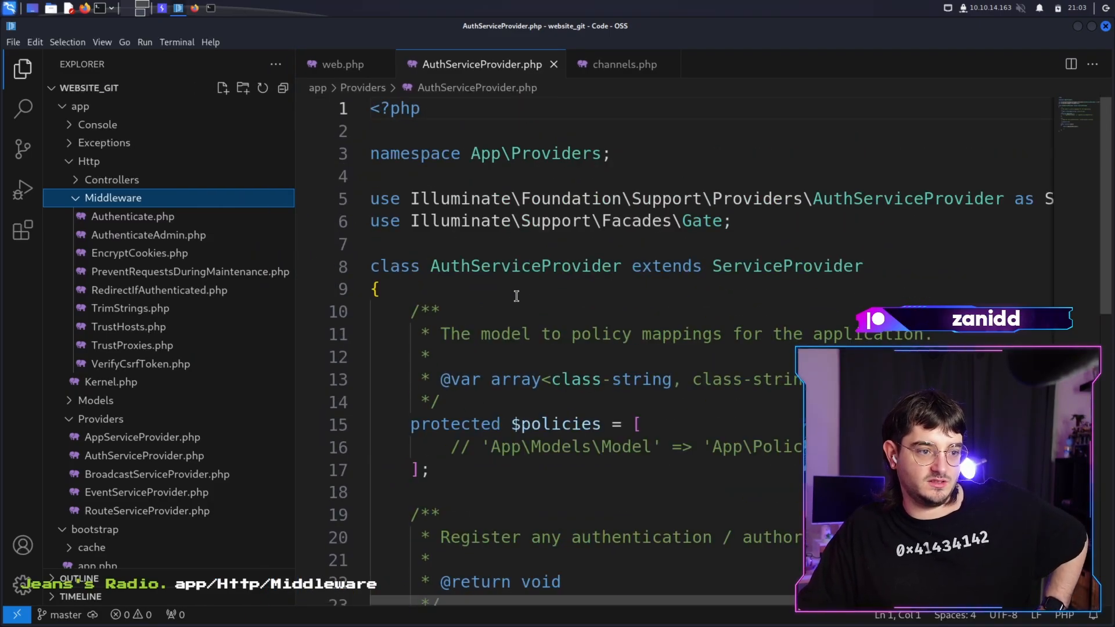
Open Authenticate.php and AuthenticateAdmin.php and select the auth()->user()->isAdmin check on line 19
{"action": "left_click", "coordinate": [133, 216]}
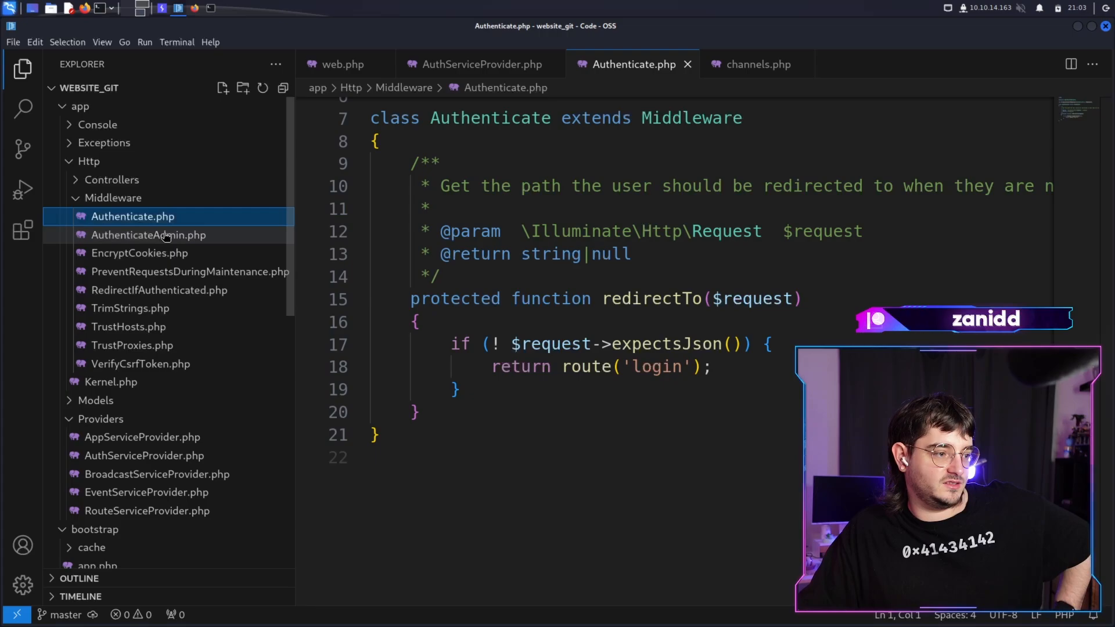
{"action": "left_click", "coordinate": [148, 235]}
{"action": "scroll", "coordinate": [784, 298], "scroll_direction": "down", "scroll_amount": 5}
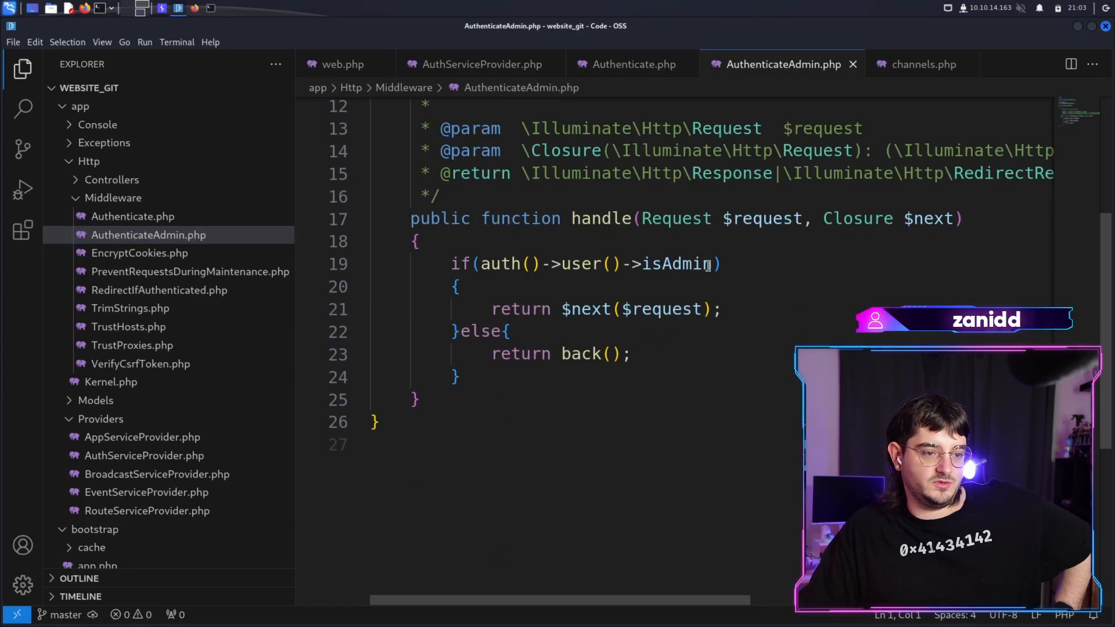
{"action": "left_click_drag", "start_coordinate": [713, 264], "coordinate": [503, 264]}
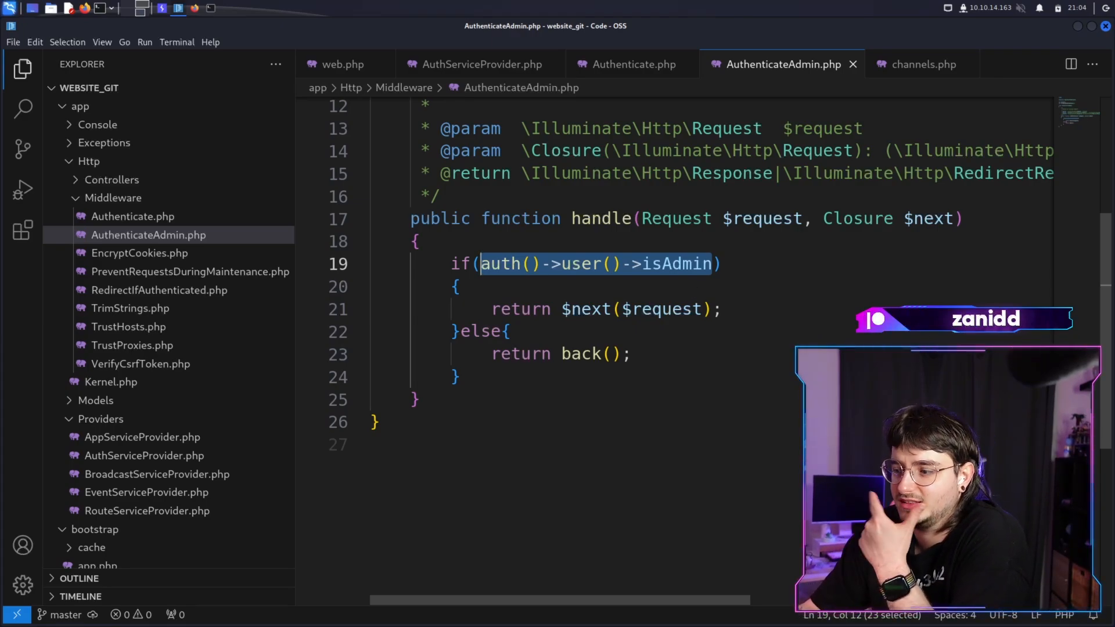
Open ProfileController.php from Controllers and highlight the uses of $data in update()
{"action": "left_click", "coordinate": [112, 179]}
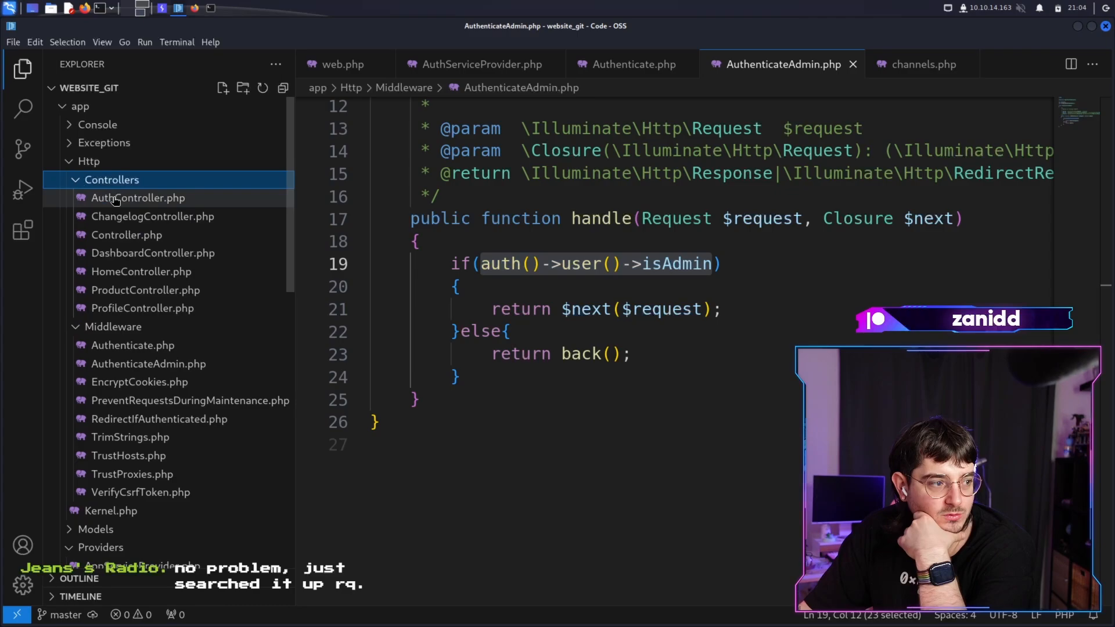
{"action": "left_click", "coordinate": [138, 198]}
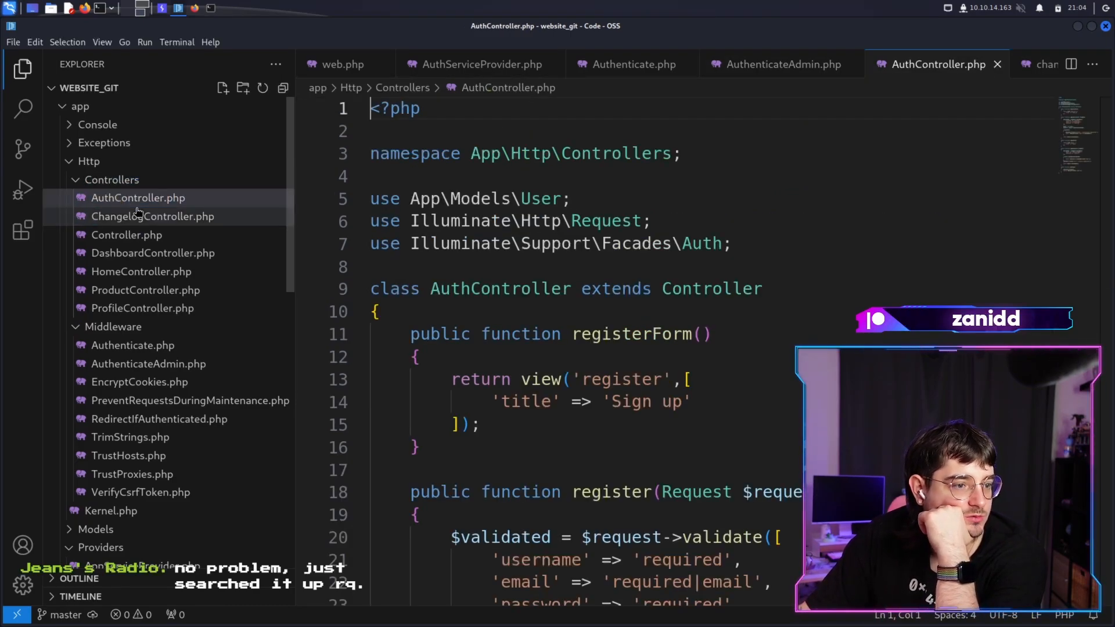
{"action": "scroll", "coordinate": [609, 305], "scroll_direction": "down", "scroll_amount": 3}
{"action": "scroll", "coordinate": [662, 287], "scroll_direction": "down", "scroll_amount": 5}
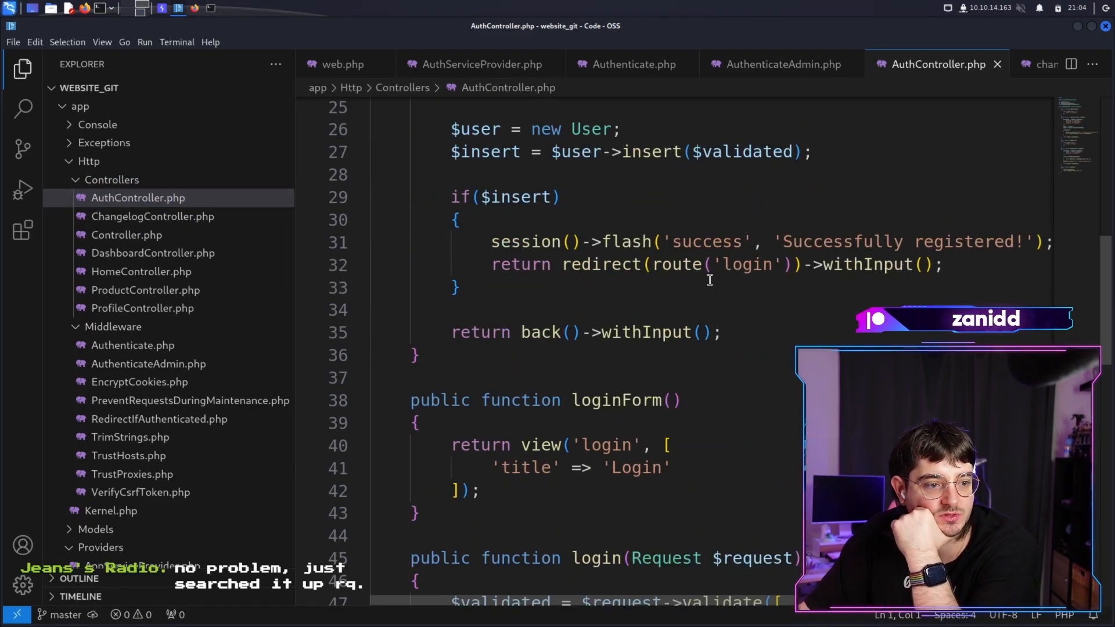
{"action": "scroll", "coordinate": [710, 279], "scroll_direction": "down", "scroll_amount": 5}
{"action": "scroll", "coordinate": [688, 304], "scroll_direction": "down", "scroll_amount": 5}
{"action": "scroll", "coordinate": [659, 330], "scroll_direction": "down", "scroll_amount": 3}
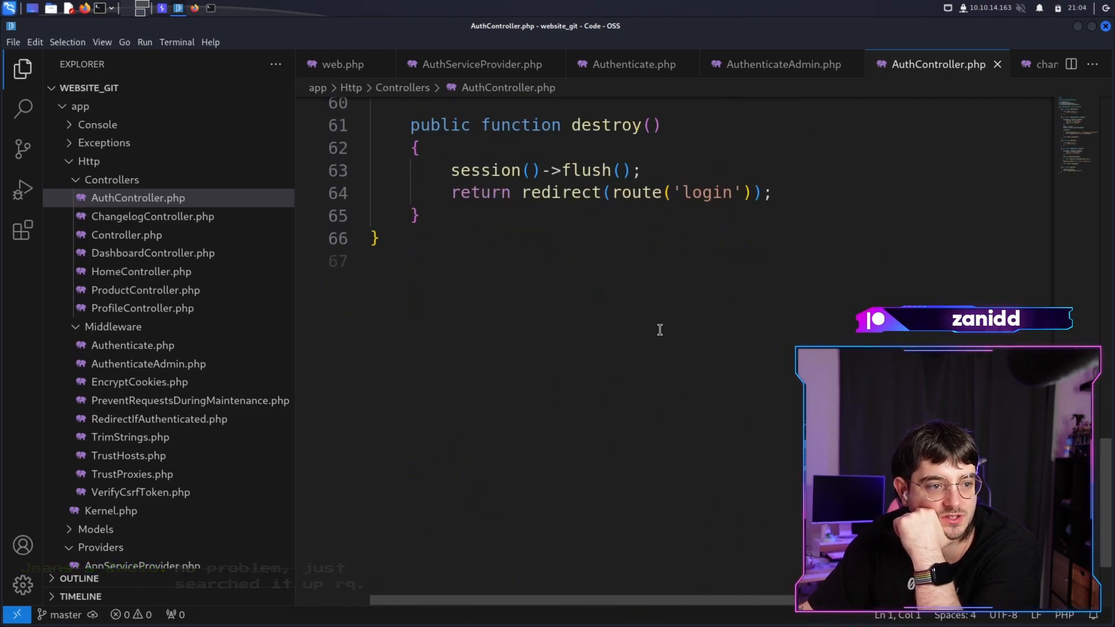
{"action": "left_click", "coordinate": [142, 309]}
{"action": "scroll", "coordinate": [610, 305], "scroll_direction": "down", "scroll_amount": 4}
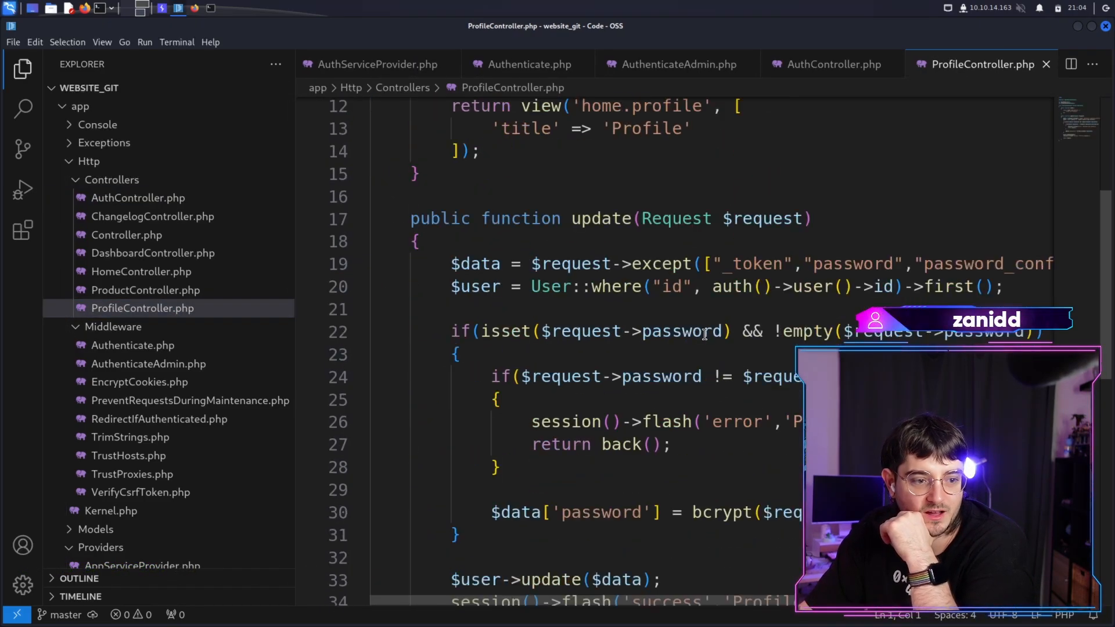
{"action": "scroll", "coordinate": [704, 335], "scroll_direction": "down", "scroll_amount": 2}
{"action": "left_click", "coordinate": [618, 495]}
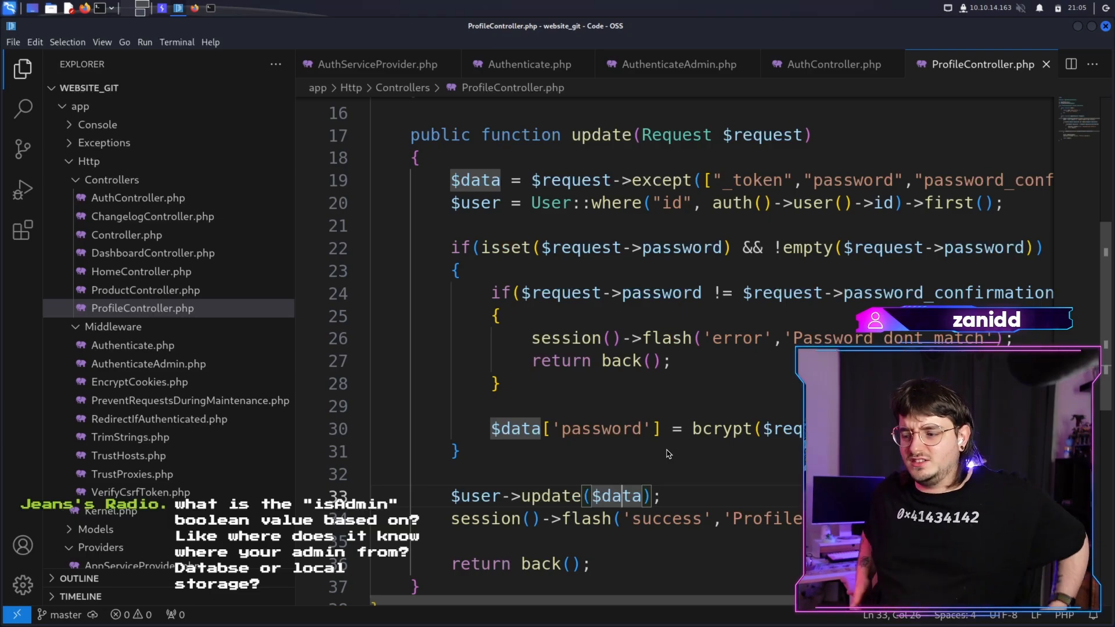
{"action": "scroll", "coordinate": [666, 453], "scroll_direction": "down", "scroll_amount": 5}
{"action": "scroll", "coordinate": [666, 453], "scroll_direction": "down", "scroll_amount": 5}
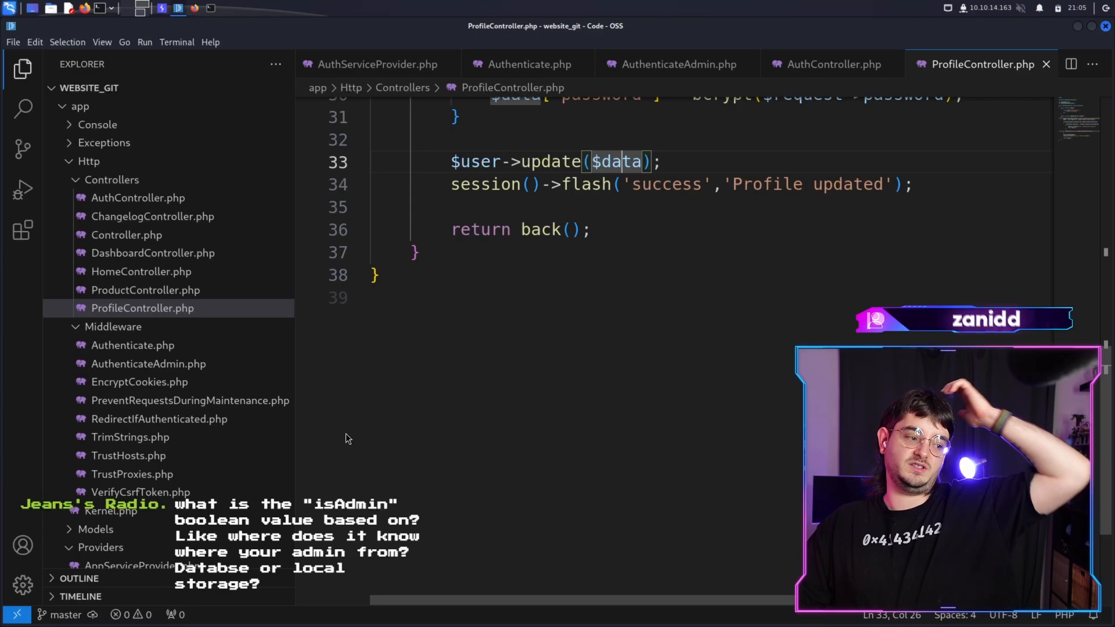
{"action": "scroll", "coordinate": [554, 345], "scroll_direction": "up", "scroll_amount": 3}
{"action": "scroll", "coordinate": [610, 336], "scroll_direction": "up", "scroll_amount": 3}
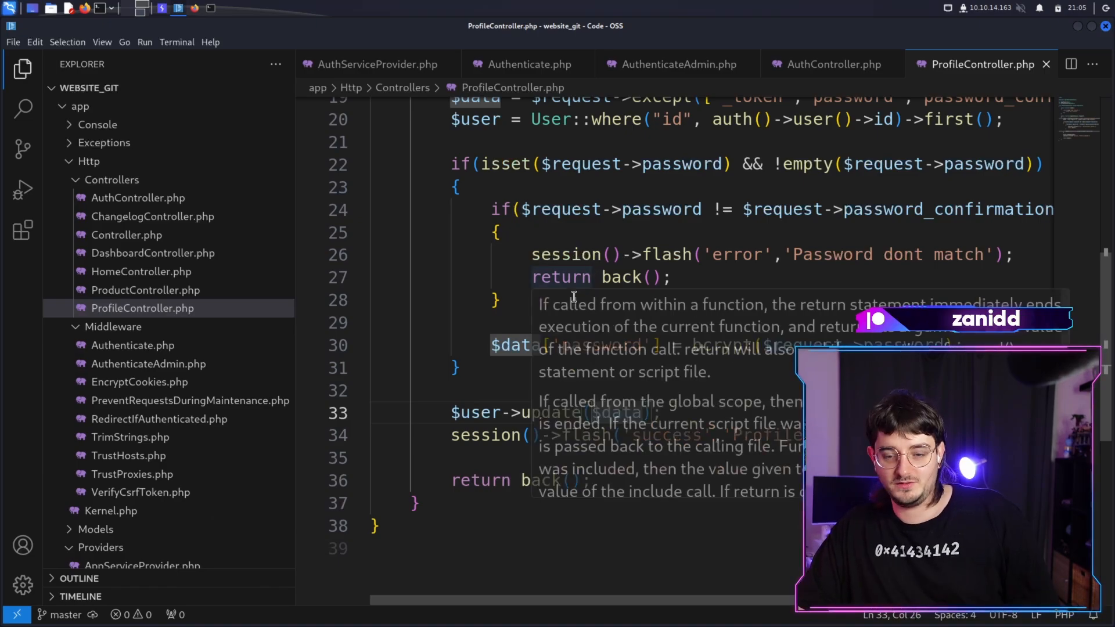
{"action": "scroll", "coordinate": [722, 351], "scroll_direction": "up", "scroll_amount": 3}
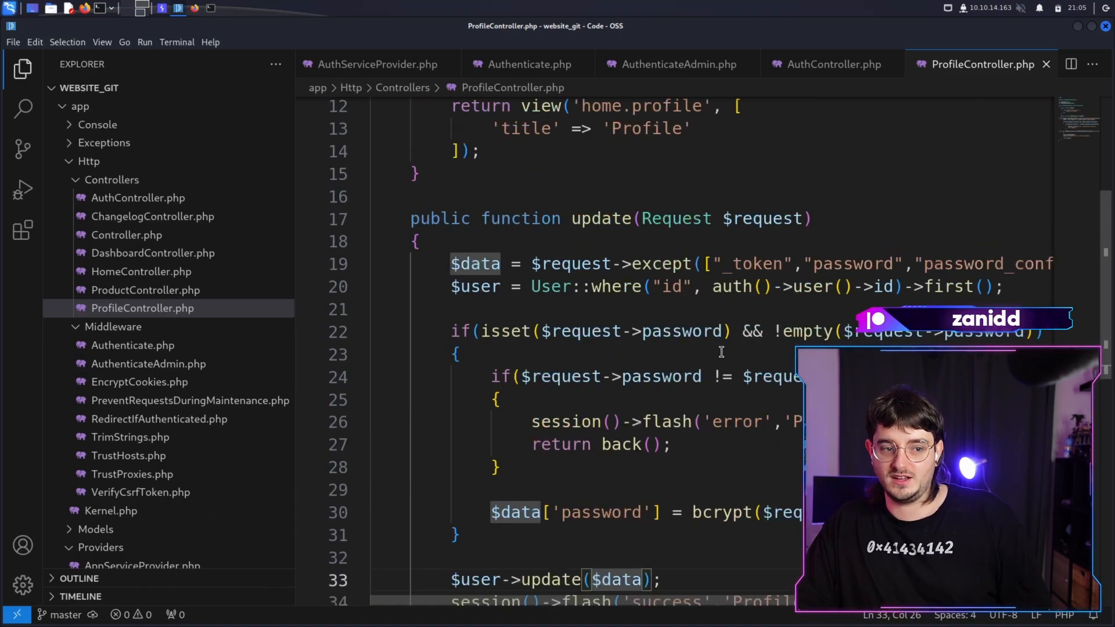
{"action": "scroll", "coordinate": [724, 343], "scroll_direction": "right", "scroll_amount": 3}
{"action": "scroll", "coordinate": [661, 336], "scroll_direction": "left", "scroll_amount": 3}
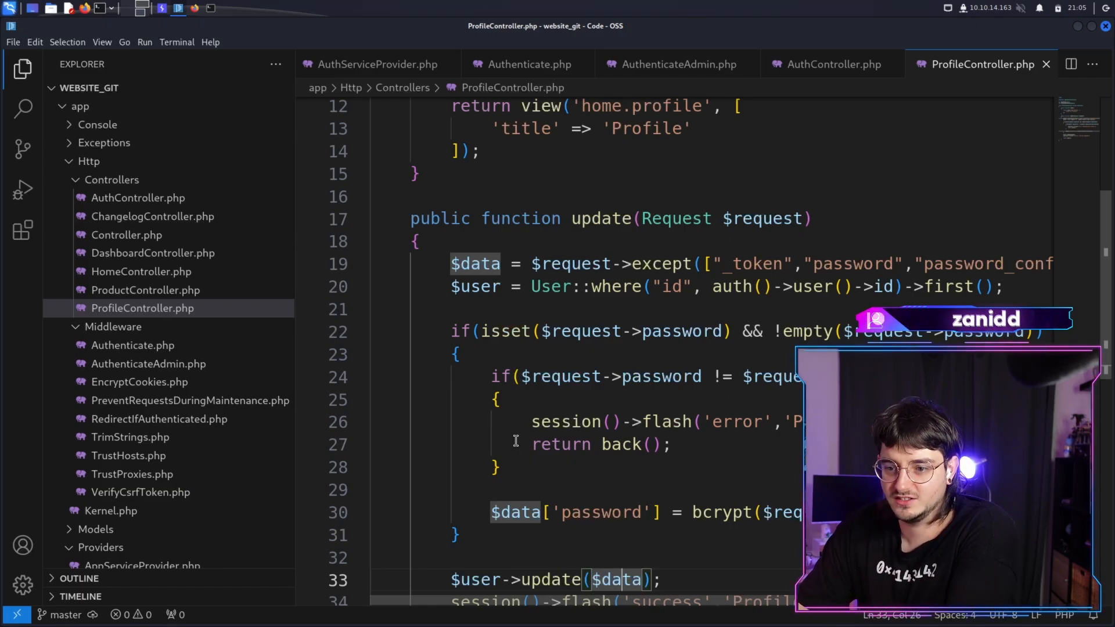
{"action": "scroll", "coordinate": [684, 281], "scroll_direction": "down", "scroll_amount": 2}
{"action": "mouse_move", "coordinate": [542, 247]}
{"action": "left_mouse_down"}
{"action": "mouse_move", "coordinate": [373, 405]}
{"action": "mouse_move", "coordinate": [801, 429]}
{"action": "left_mouse_up"}
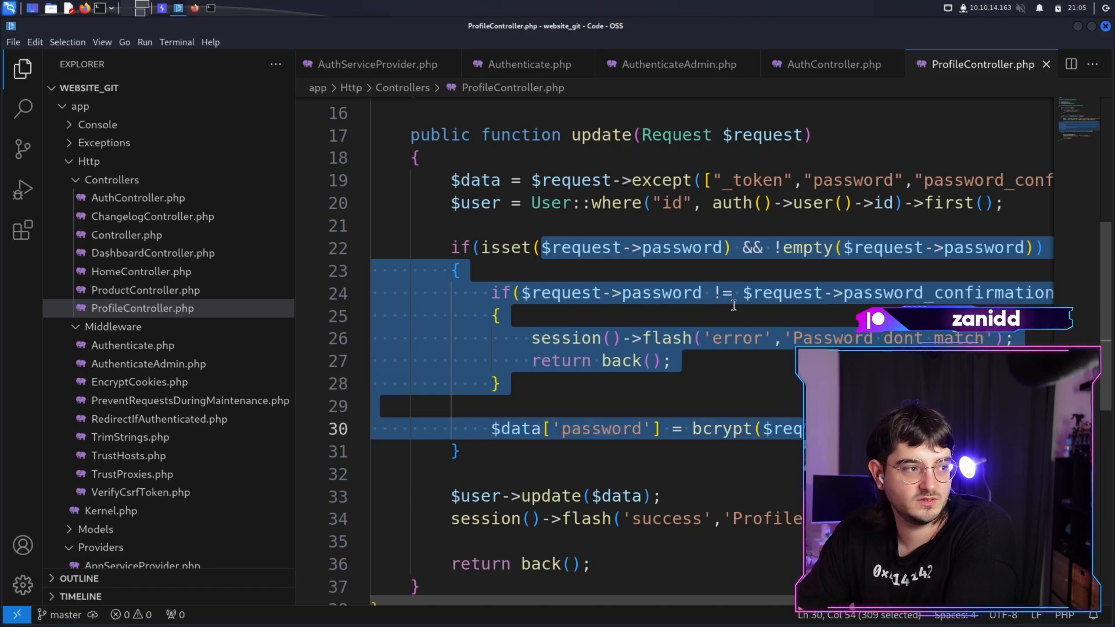
Check Burp's Intercept panel, then bring up the Cyber Monday profile page in Firefox
{"action": "left_click", "coordinate": [193, 9]}
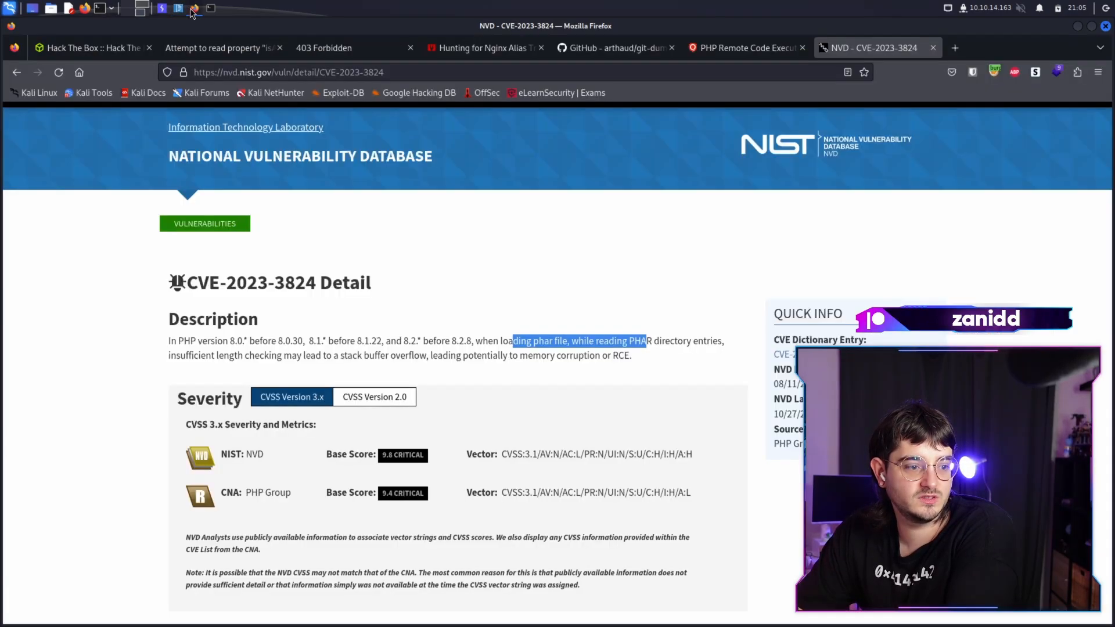
{"action": "left_click", "coordinate": [162, 8]}
{"action": "left_click", "coordinate": [28, 74]}
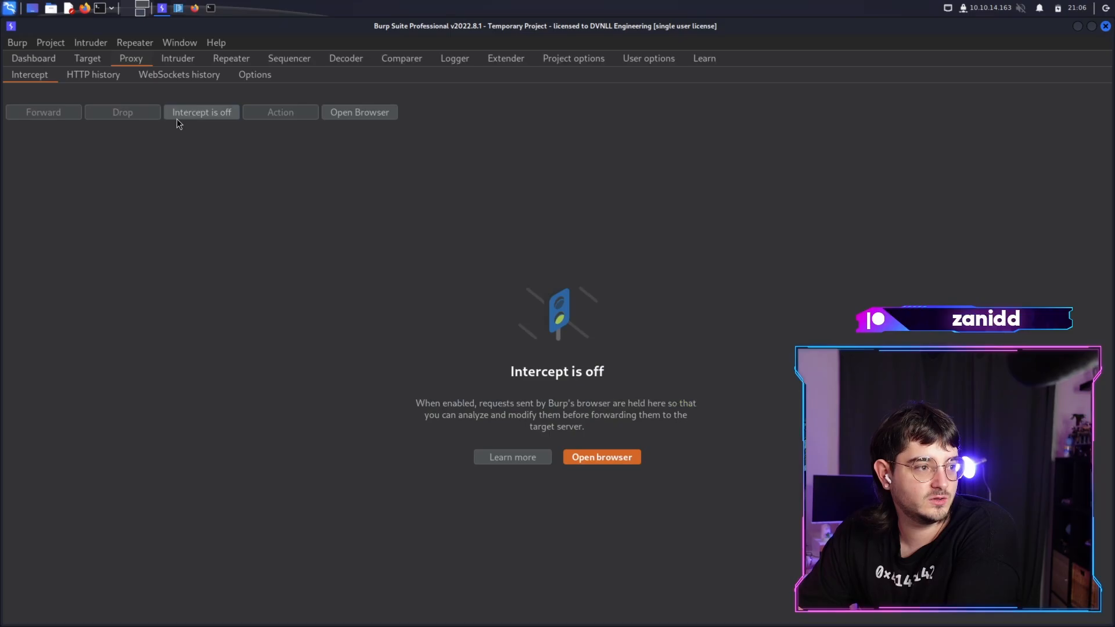
{"action": "left_click", "coordinate": [160, 8]}
{"action": "left_click", "coordinate": [592, 135]}
{"action": "left_click", "coordinate": [645, 232]}
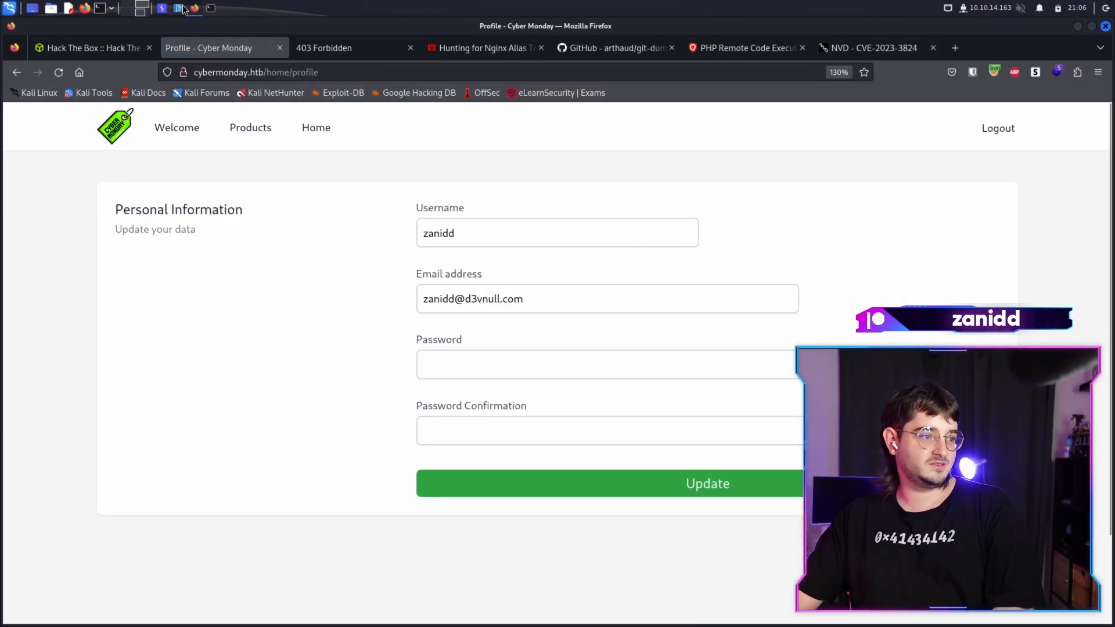
View User.php's guarded attributes and return to ProfileController.php's update code
{"action": "key", "text": "alt+Tab"}
{"action": "left_click", "coordinate": [719, 408]}
{"action": "left_click", "coordinate": [555, 496]}
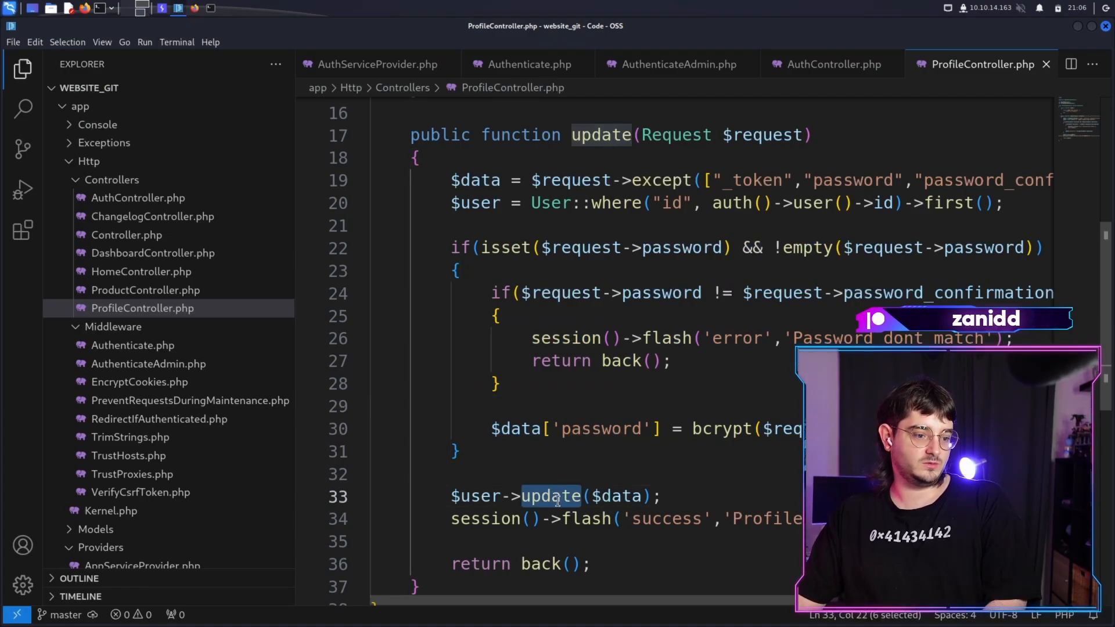
{"action": "left_click", "coordinate": [555, 496], "text": "ctrl"}
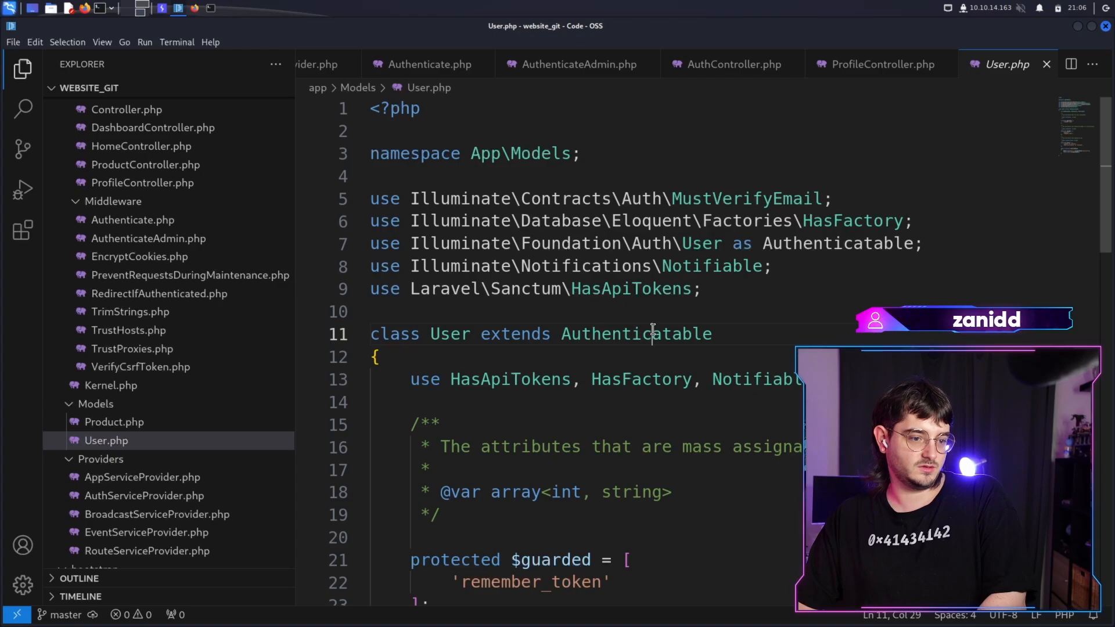
{"action": "scroll", "coordinate": [139, 257], "scroll_direction": "up", "scroll_amount": 2}
{"action": "scroll", "coordinate": [153, 269], "scroll_direction": "down", "scroll_amount": 3}
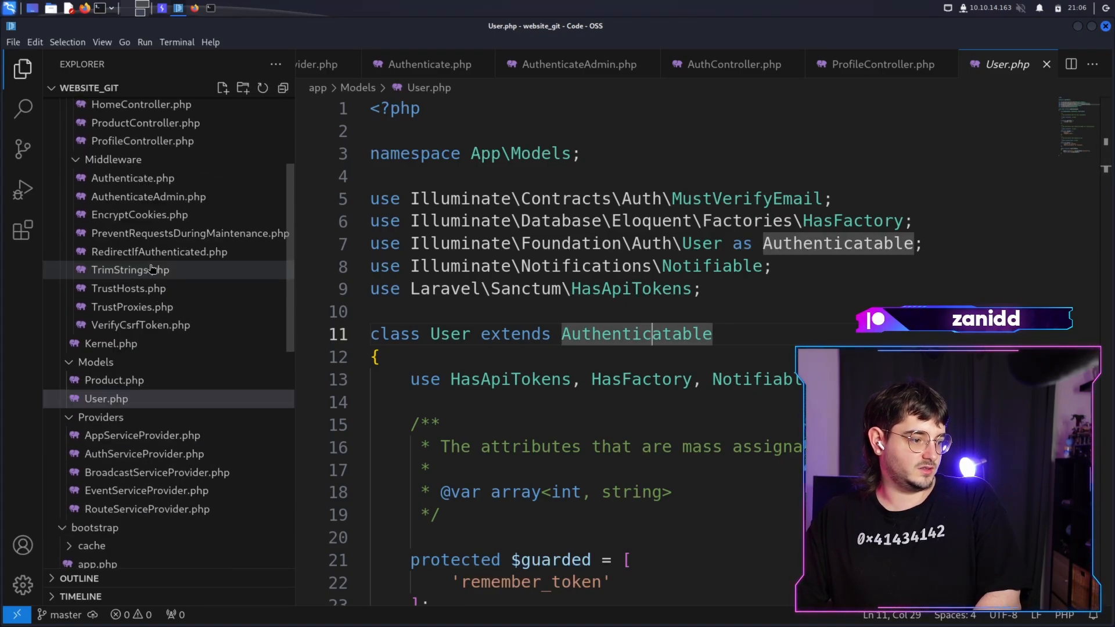
{"action": "key", "text": "ctrl+Tab"}
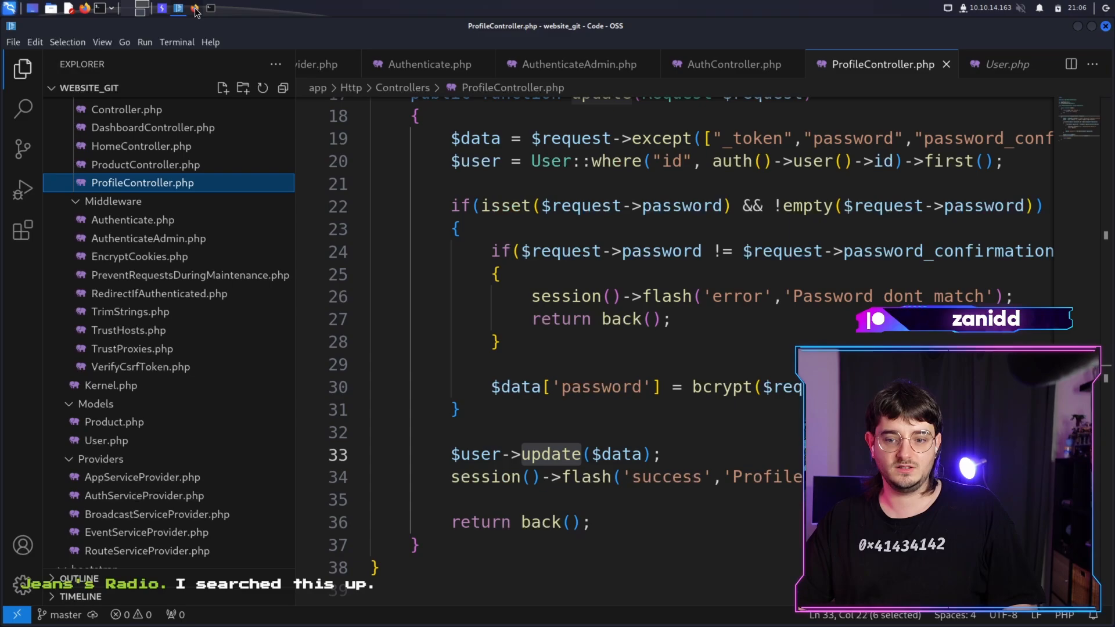
Fill the Password and Password Confirmation fields with a suggested password
{"action": "key", "text": "alt+Tab"}
{"action": "left_click", "coordinate": [492, 363]}
{"action": "left_click", "coordinate": [459, 439]}
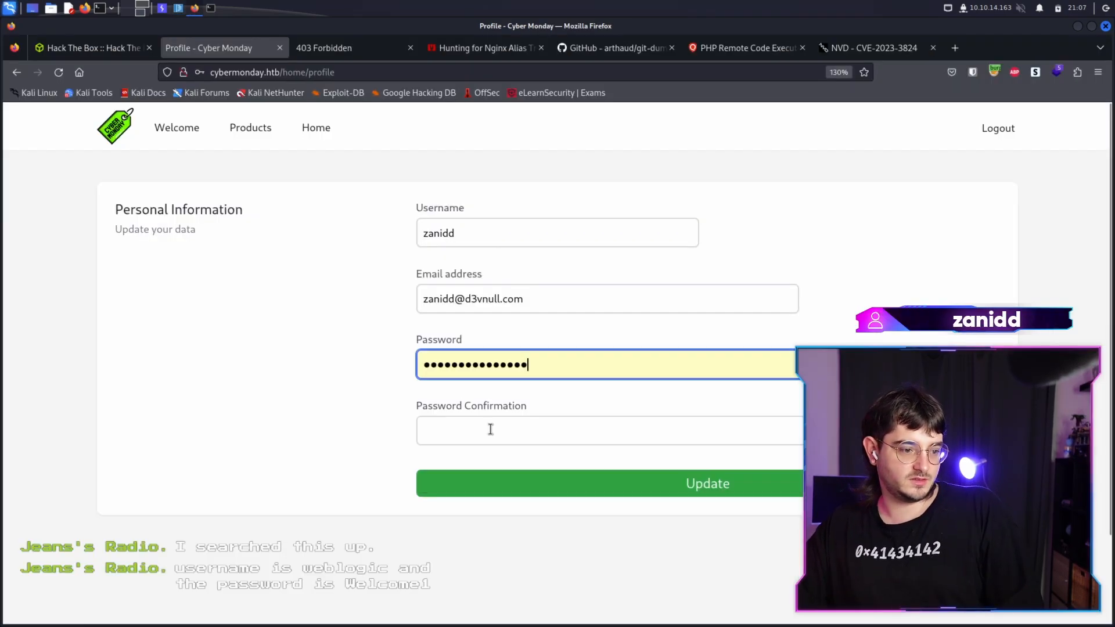
{"action": "left_click", "coordinate": [491, 429]}
Turn Burp interception on and submit the profile update so the POST is held
{"action": "left_click", "coordinate": [160, 8]}
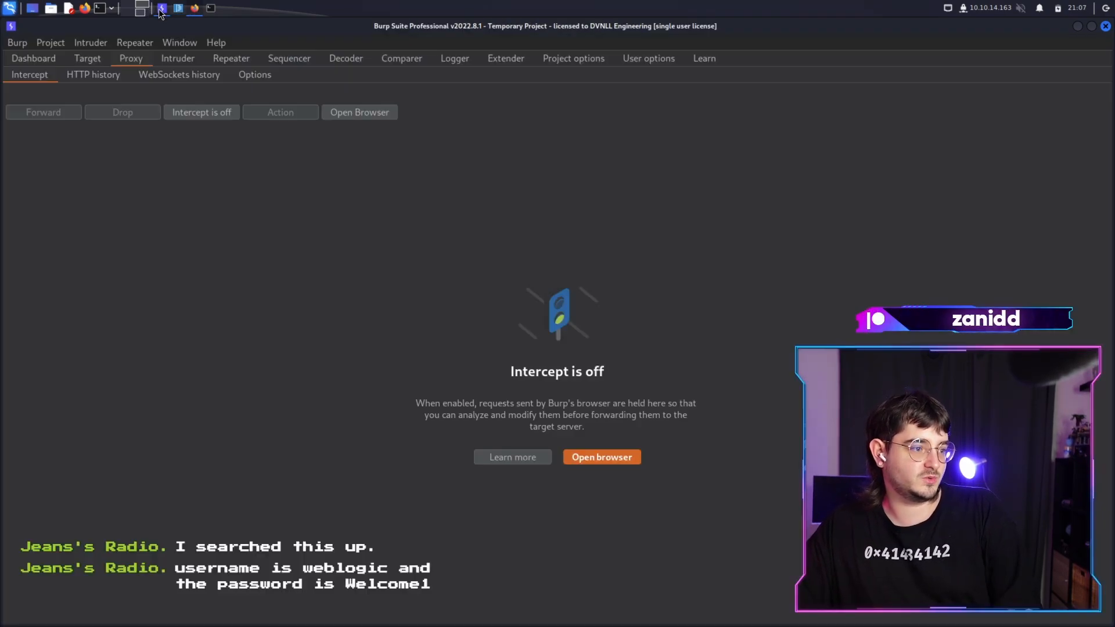
{"action": "left_click", "coordinate": [200, 112]}
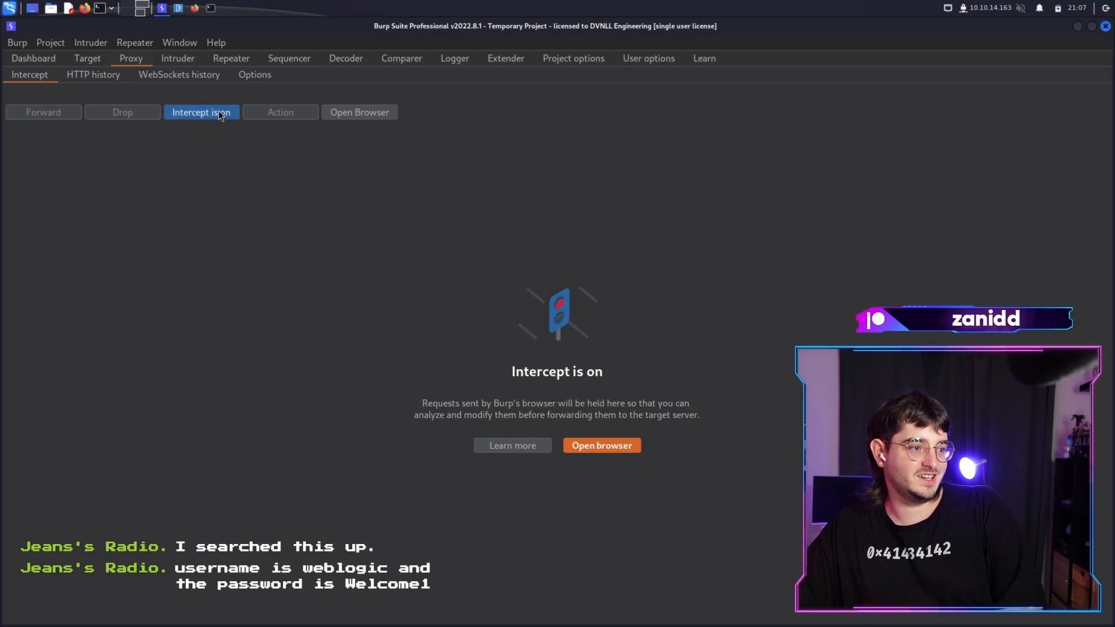
{"action": "left_click", "coordinate": [196, 11]}
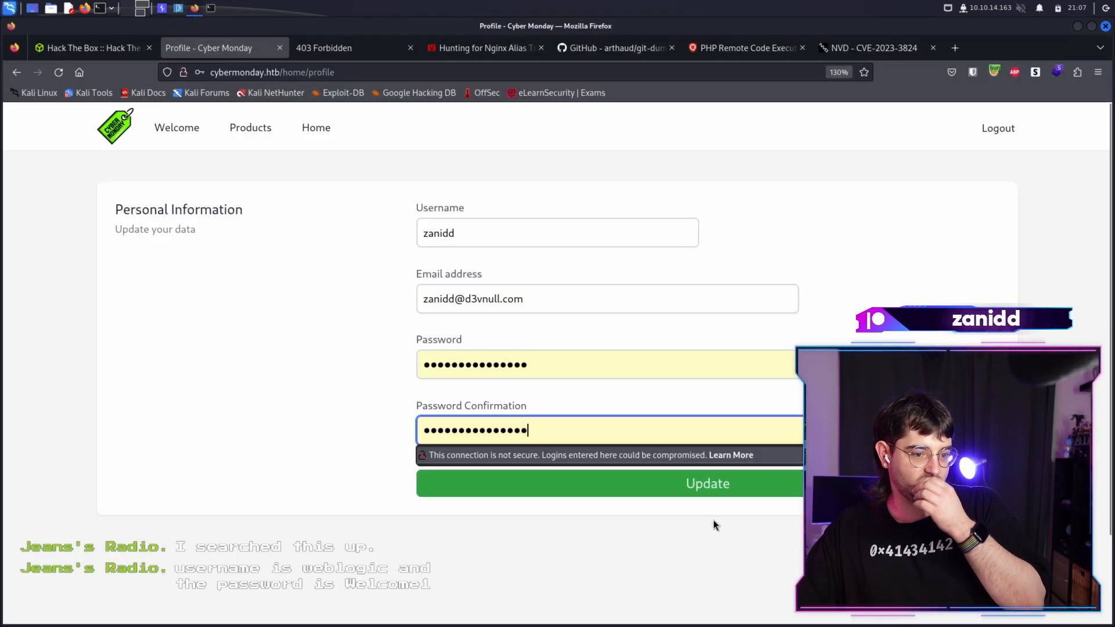
{"action": "left_click", "coordinate": [723, 483]}
{"action": "left_click", "coordinate": [160, 8]}
{"action": "left_click", "coordinate": [218, 377]}
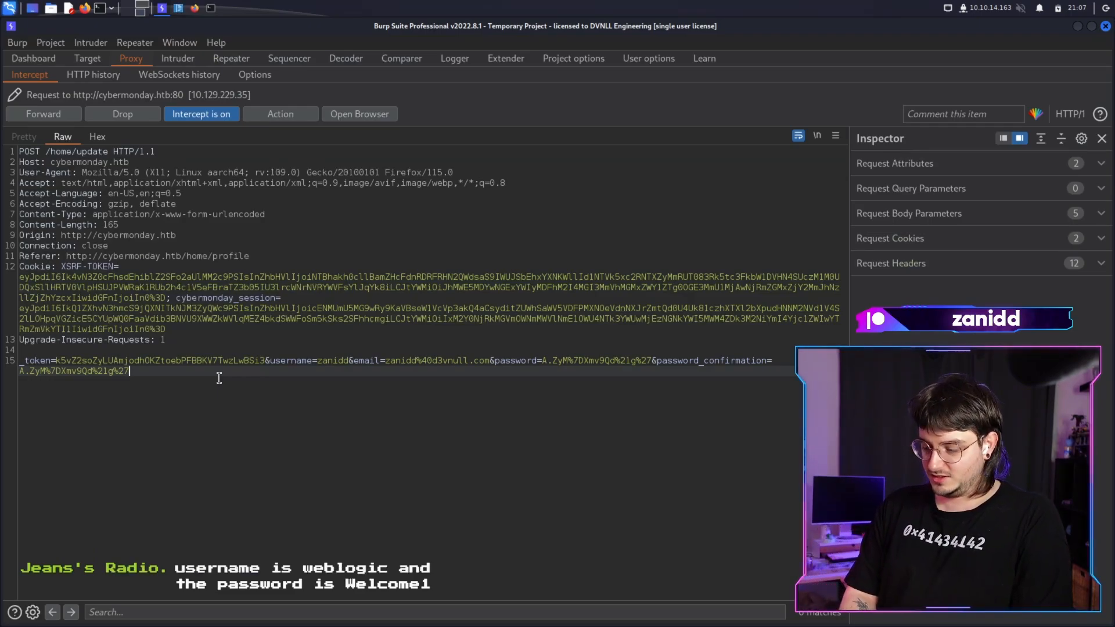
{"action": "type", "text": "&is"}
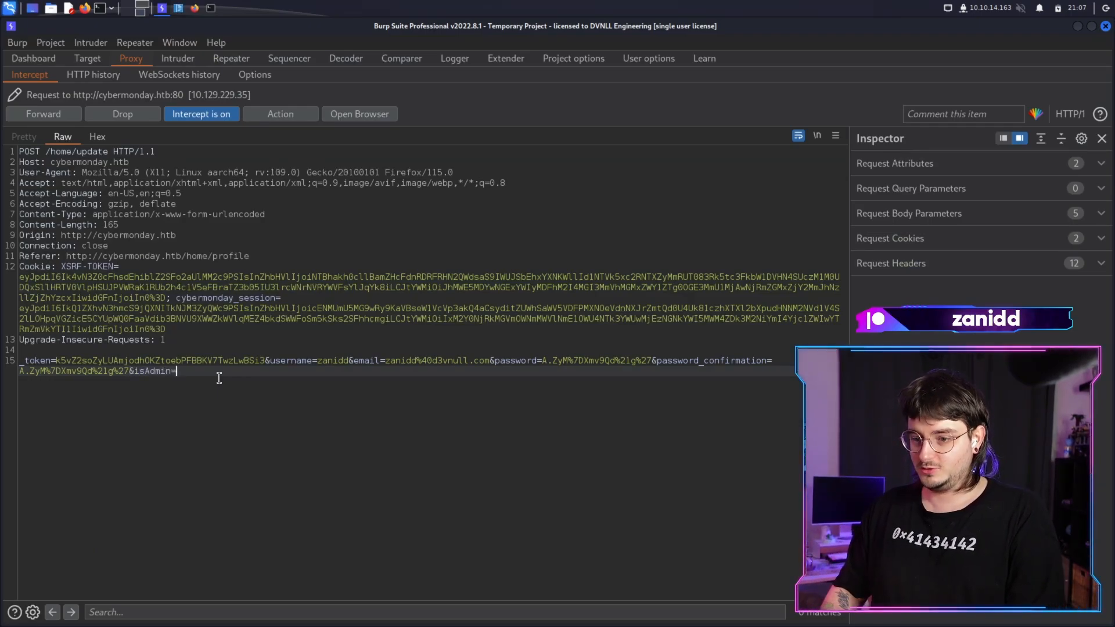
Forward the isAdmin-modified request, see 'Profile updated', turn interception off and load the Dashboard
{"action": "left_click", "coordinate": [43, 114]}
{"action": "left_click", "coordinate": [194, 9]}
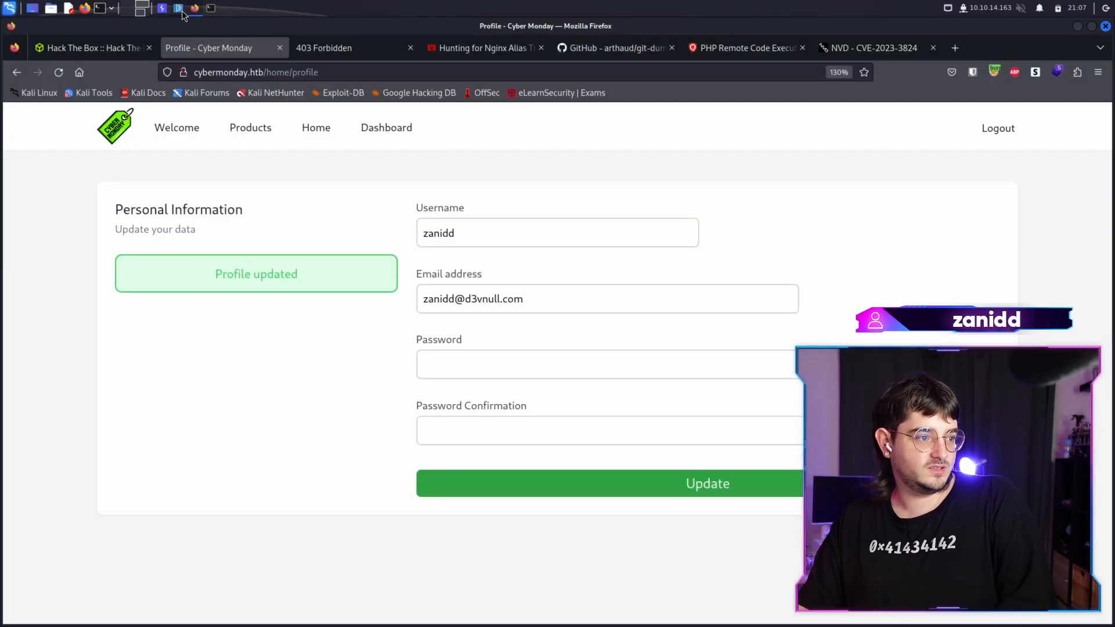
{"action": "left_click", "coordinate": [386, 128]}
{"action": "key", "text": "alt+Tab"}
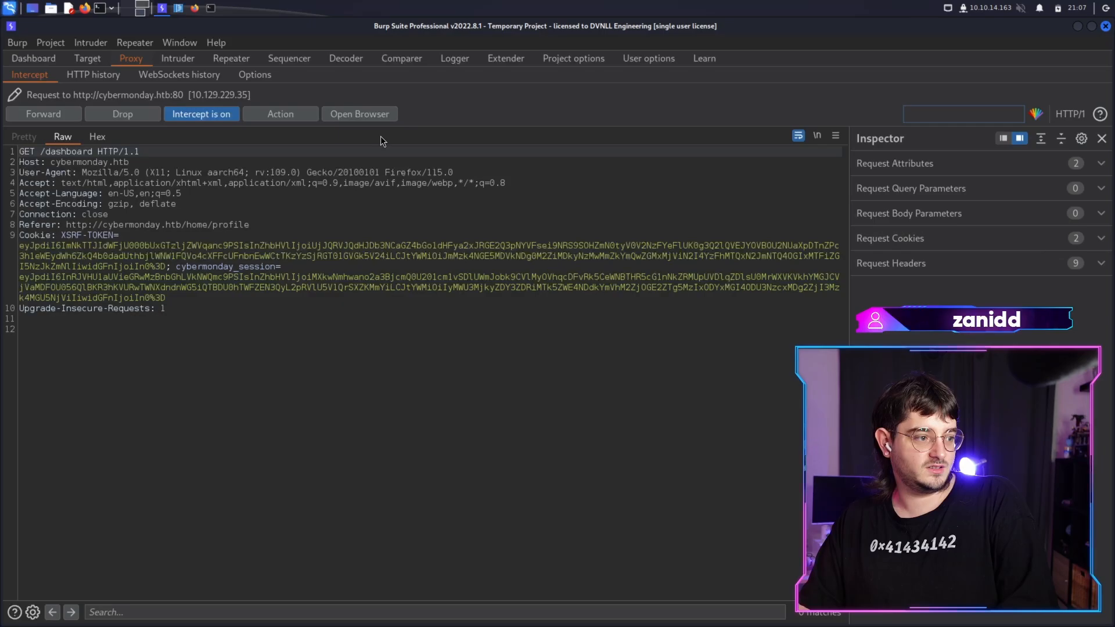
{"action": "left_click", "coordinate": [202, 112]}
{"action": "left_click", "coordinate": [194, 9]}
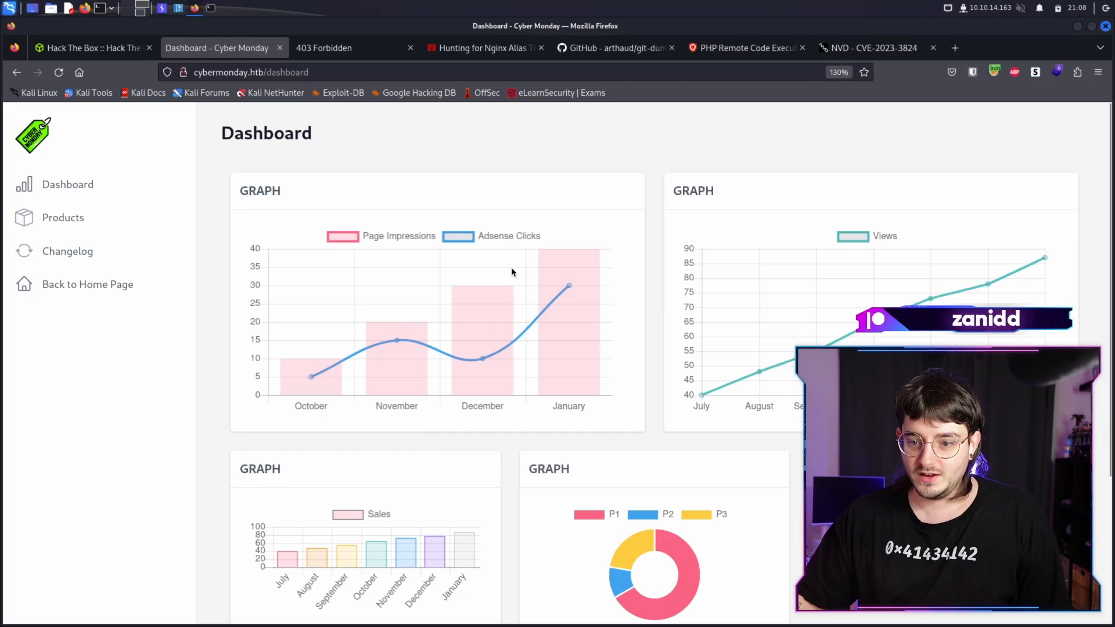
{"action": "scroll", "coordinate": [679, 375], "scroll_direction": "down", "scroll_amount": 5}
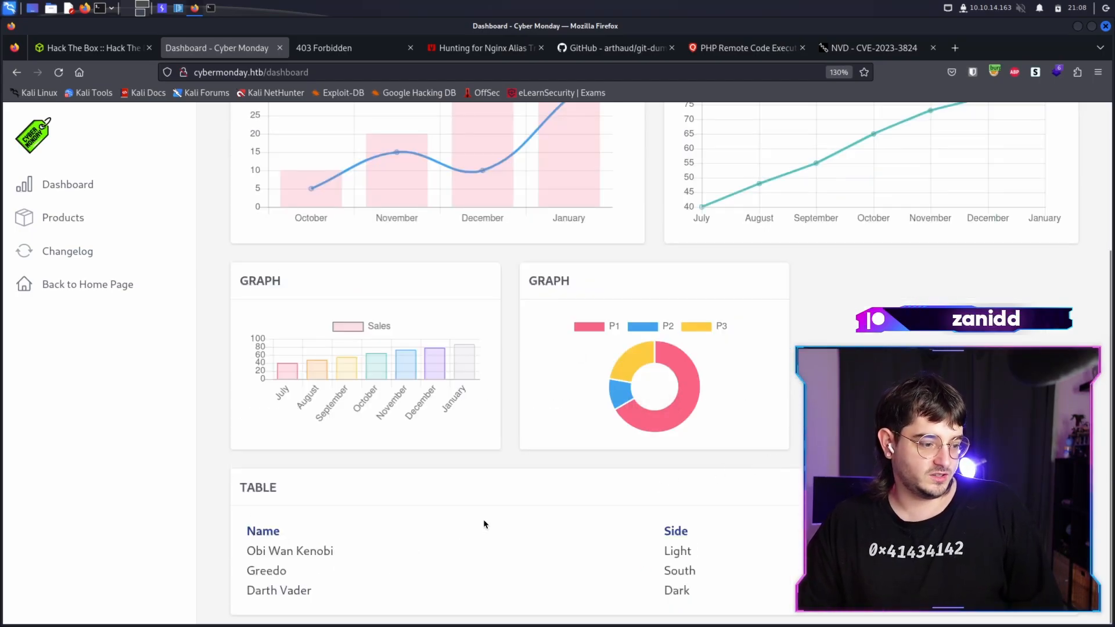
Select names like Obi Wan Kenobi in the dashboard table, then open the Products page
{"action": "triple_click", "coordinate": [277, 550]}
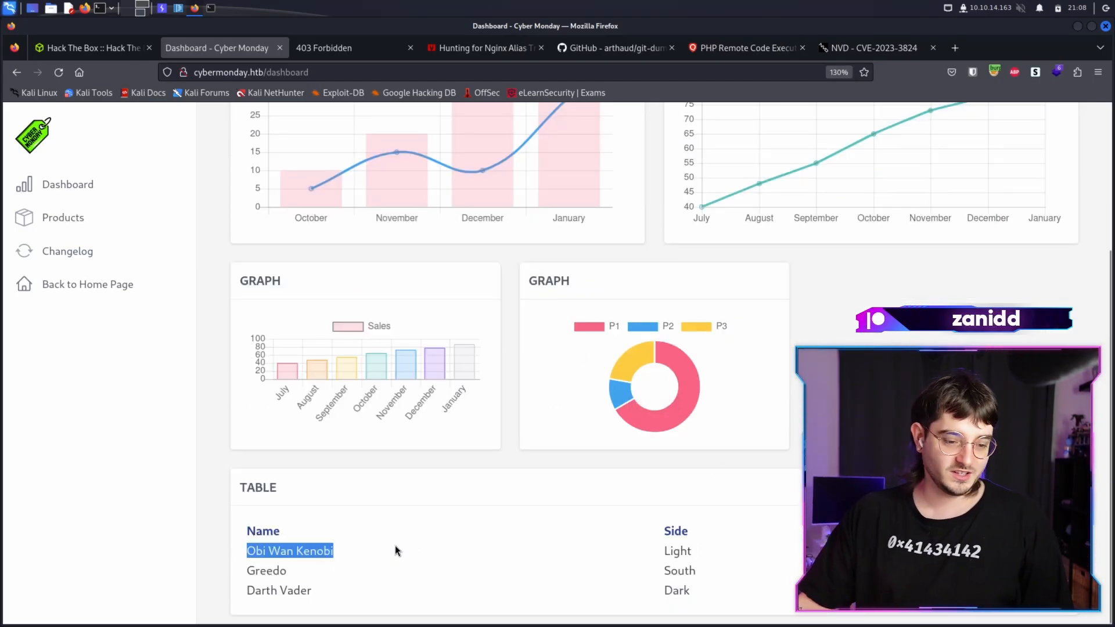
{"action": "left_click_drag", "start_coordinate": [247, 570], "coordinate": [285, 573]}
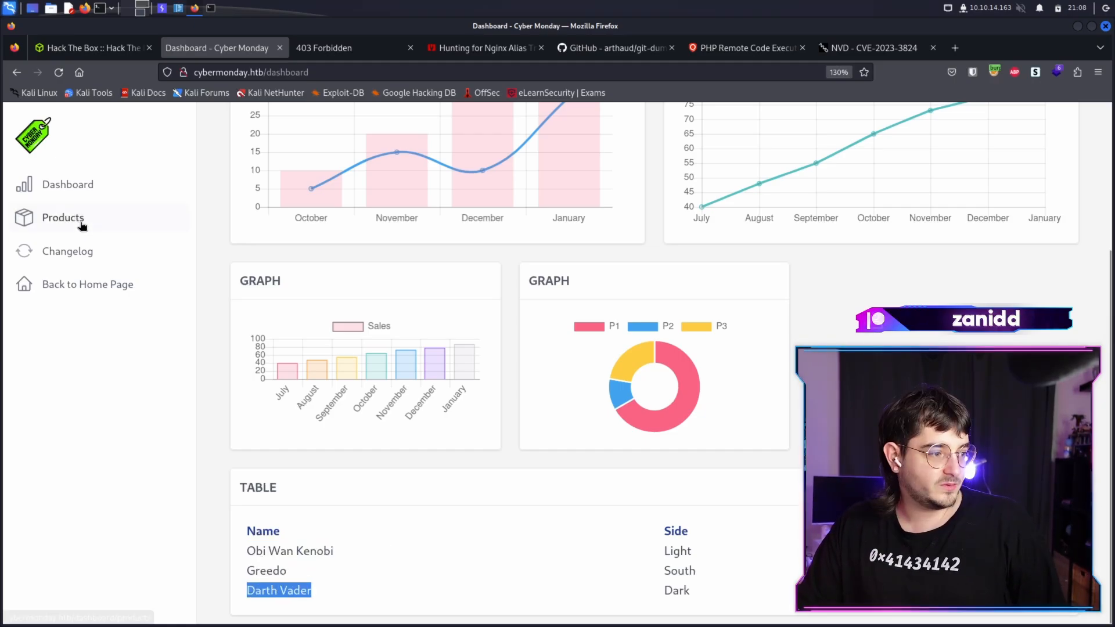
{"action": "left_click", "coordinate": [63, 217]}
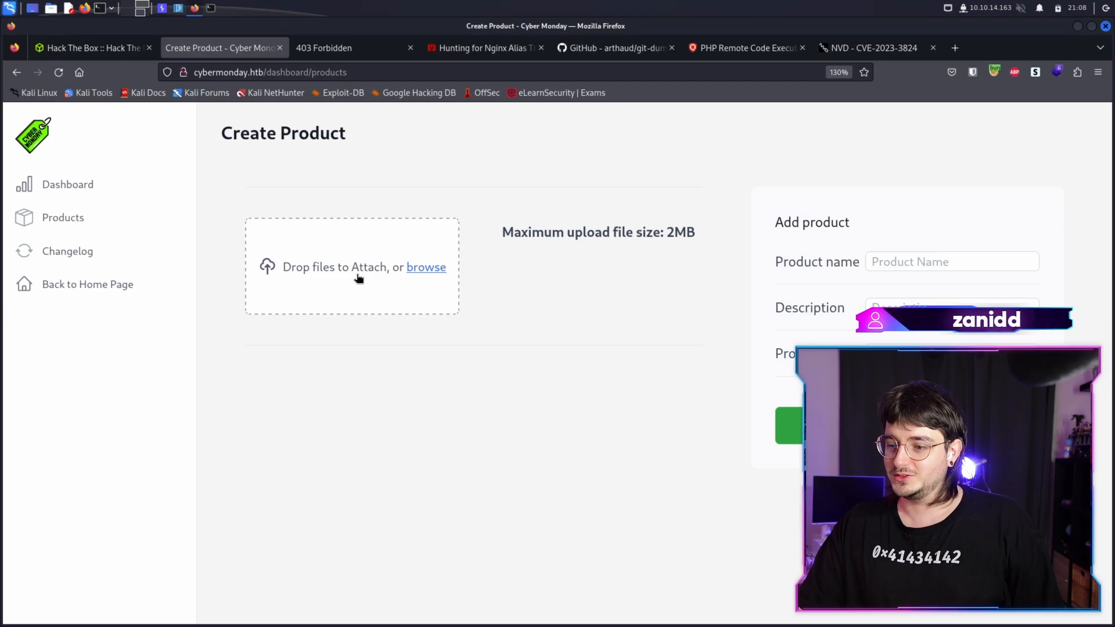